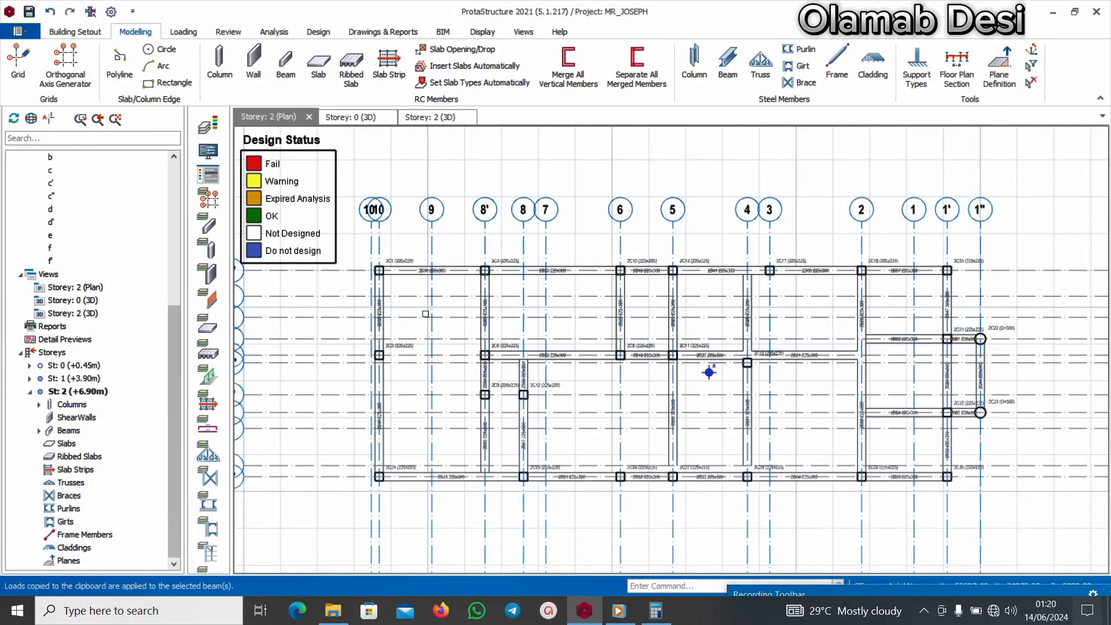
- Zoom around the Storey 2 plan and select beam 2B38
{"action": "scroll", "coordinate": [425, 314], "scroll_direction": "up", "scroll_amount": 1}
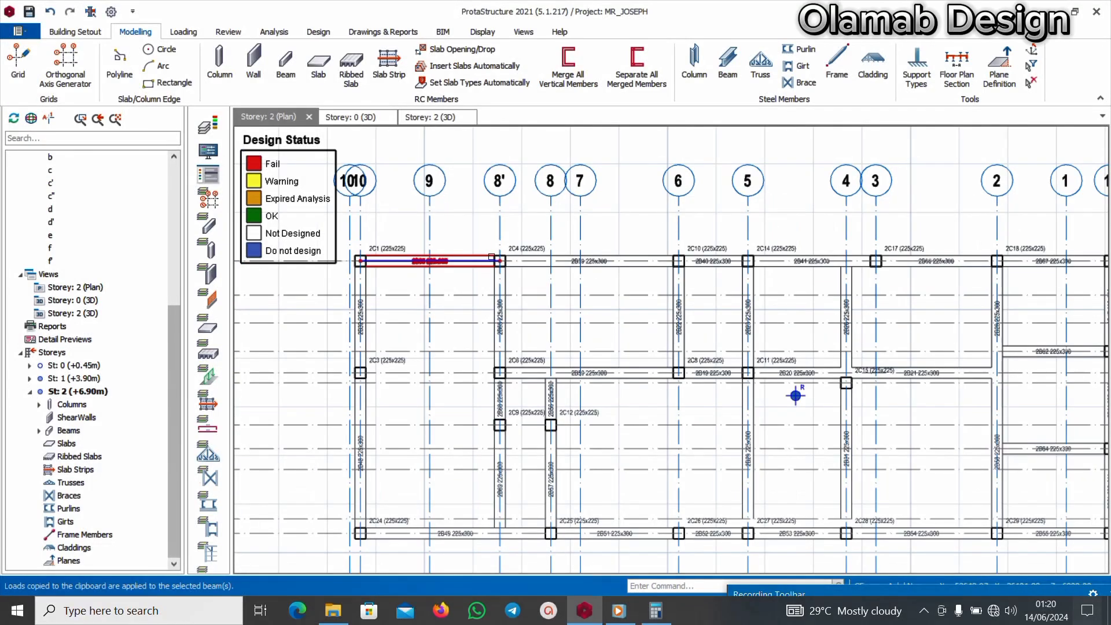
{"action": "mouse_move", "coordinate": [492, 257]}
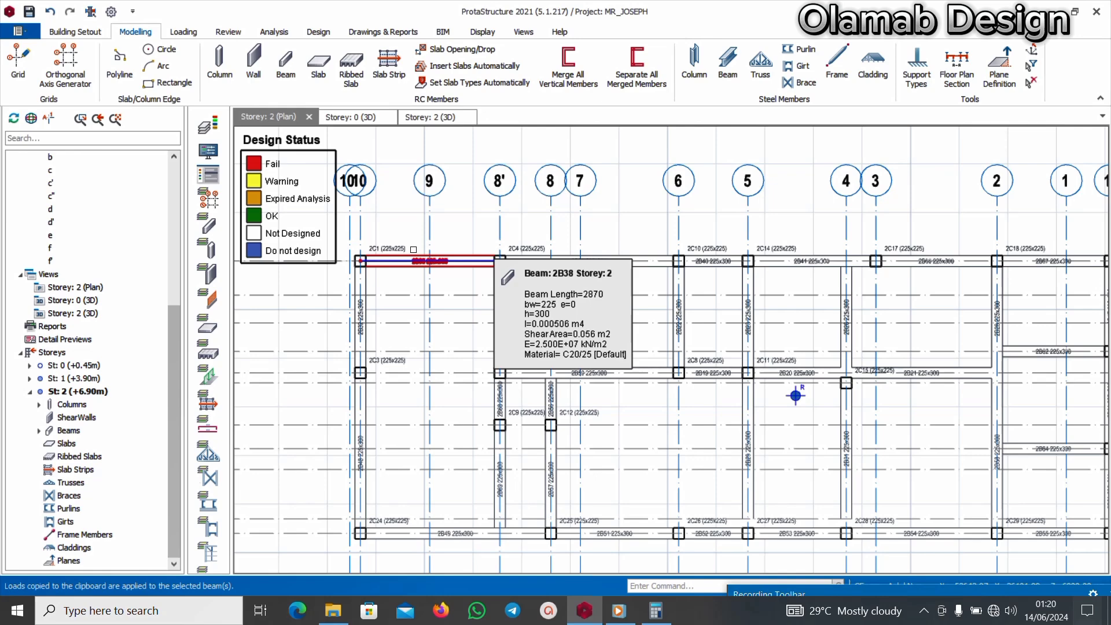
{"action": "scroll", "coordinate": [414, 249], "scroll_direction": "up", "scroll_amount": 3}
{"action": "scroll", "coordinate": [413, 249], "scroll_direction": "down", "scroll_amount": 3}
{"action": "scroll", "coordinate": [413, 249], "scroll_direction": "up", "scroll_amount": 3}
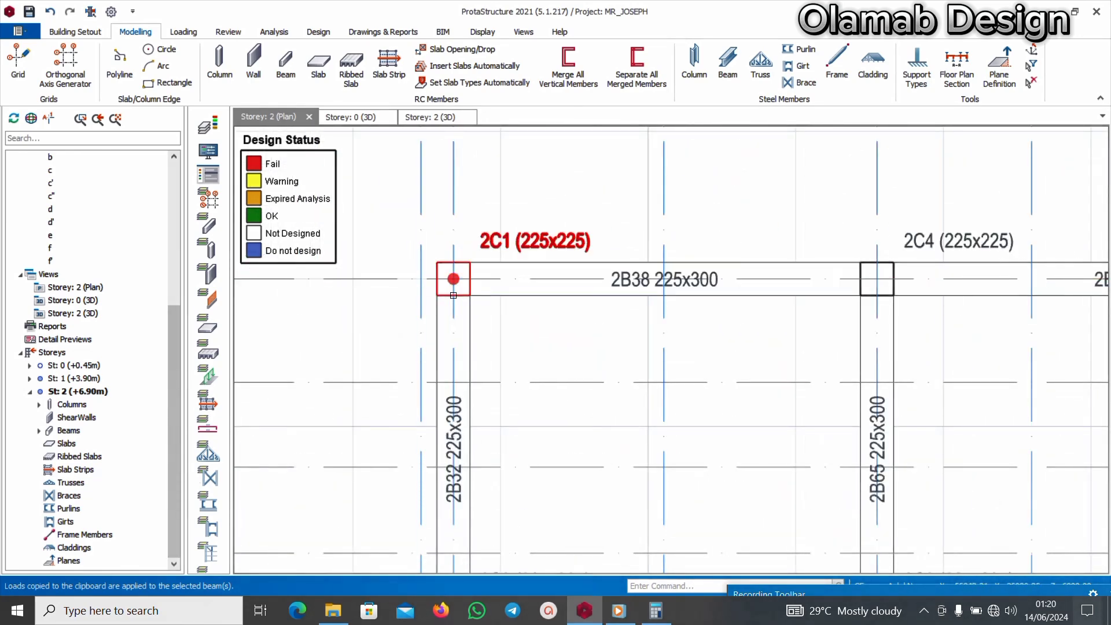
{"action": "scroll", "coordinate": [474, 290], "scroll_direction": "down", "scroll_amount": 3}
{"action": "scroll", "coordinate": [499, 280], "scroll_direction": "up", "scroll_amount": 3}
{"action": "scroll", "coordinate": [512, 273], "scroll_direction": "up", "scroll_amount": 2}
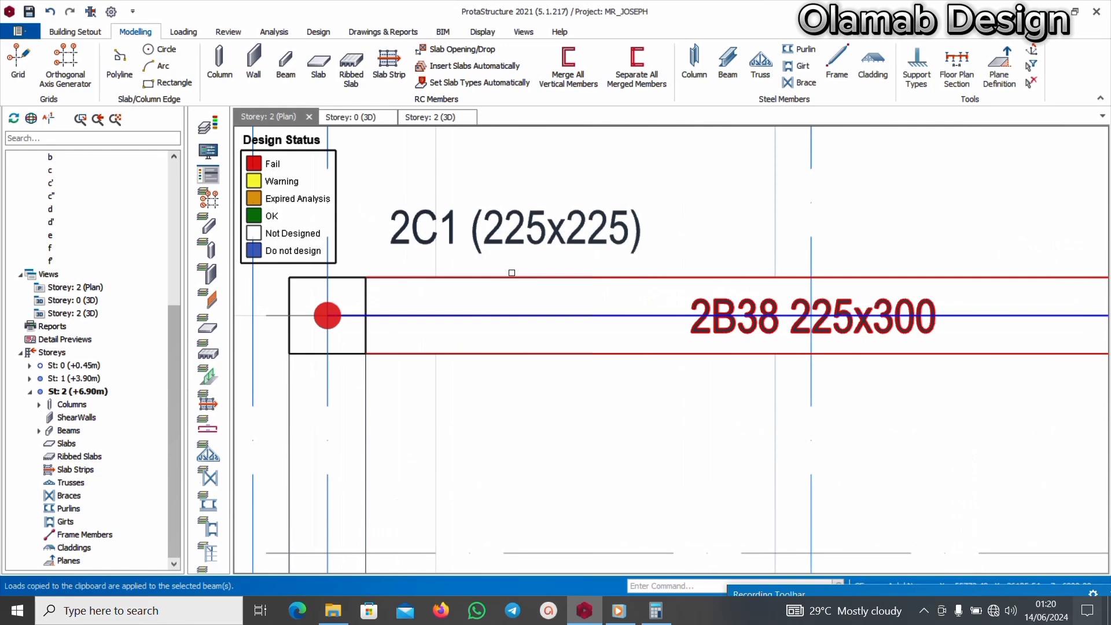
{"action": "scroll", "coordinate": [511, 273], "scroll_direction": "down", "scroll_amount": 3}
{"action": "scroll", "coordinate": [503, 273], "scroll_direction": "up", "scroll_amount": 2}
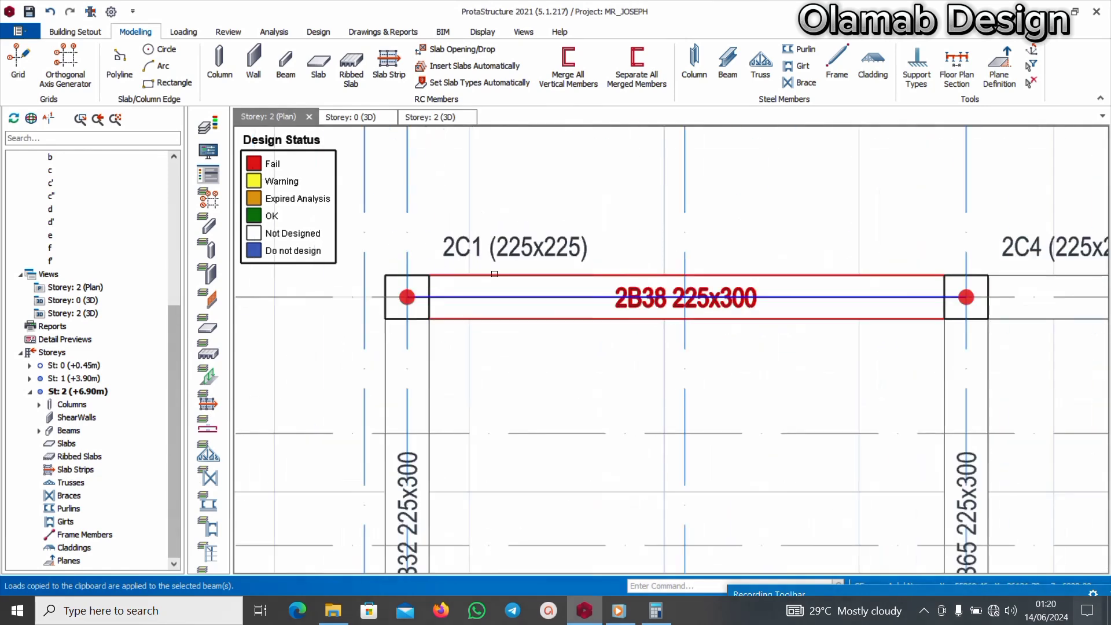
{"action": "scroll", "coordinate": [492, 275], "scroll_direction": "down", "scroll_amount": 3}
{"action": "scroll", "coordinate": [497, 272], "scroll_direction": "up", "scroll_amount": 2}
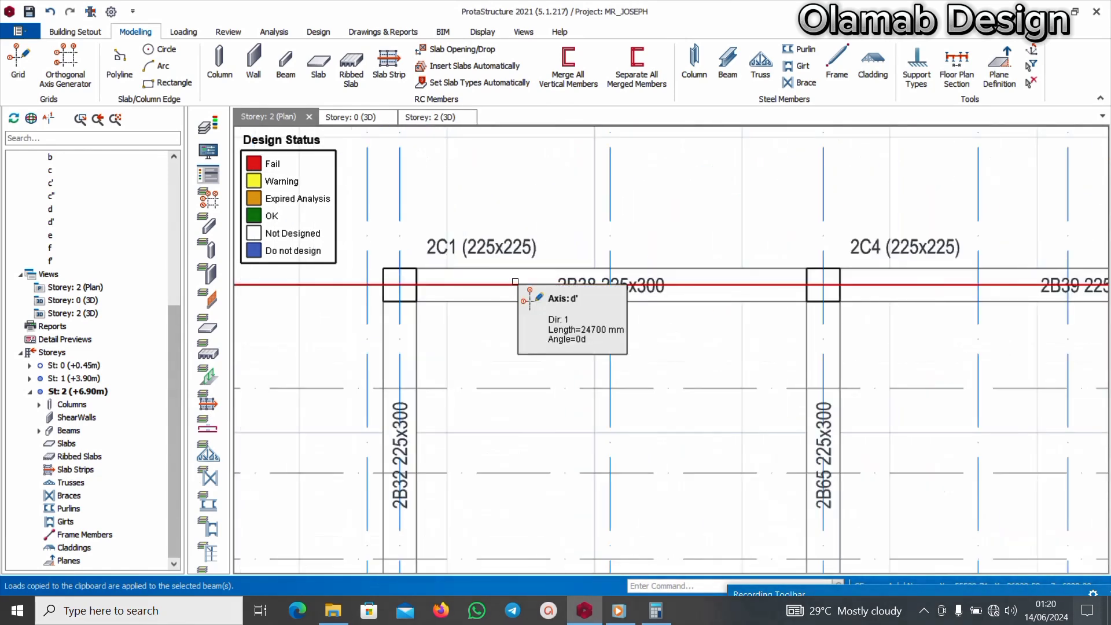
{"action": "scroll", "coordinate": [544, 244], "scroll_direction": "up", "scroll_amount": 1}
{"action": "scroll", "coordinate": [543, 244], "scroll_direction": "up", "scroll_amount": 1}
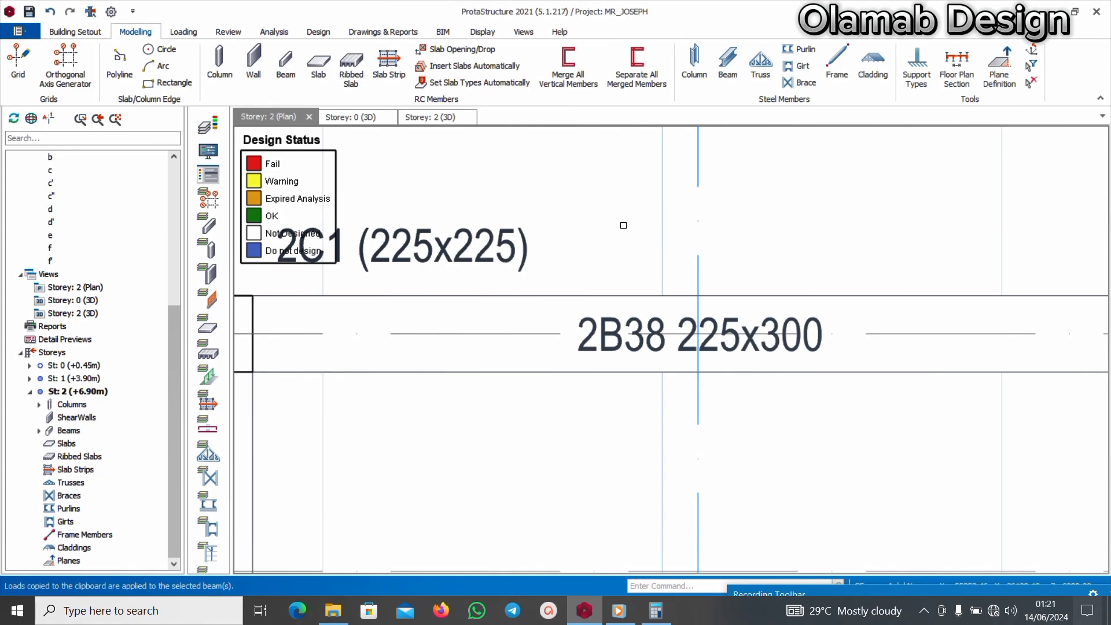
{"action": "scroll", "coordinate": [611, 221], "scroll_direction": "down", "scroll_amount": 3}
{"action": "left_click", "coordinate": [608, 269]}
{"action": "scroll", "coordinate": [608, 269], "scroll_direction": "up", "scroll_amount": 2}
{"action": "scroll", "coordinate": [604, 248], "scroll_direction": "down", "scroll_amount": 1}
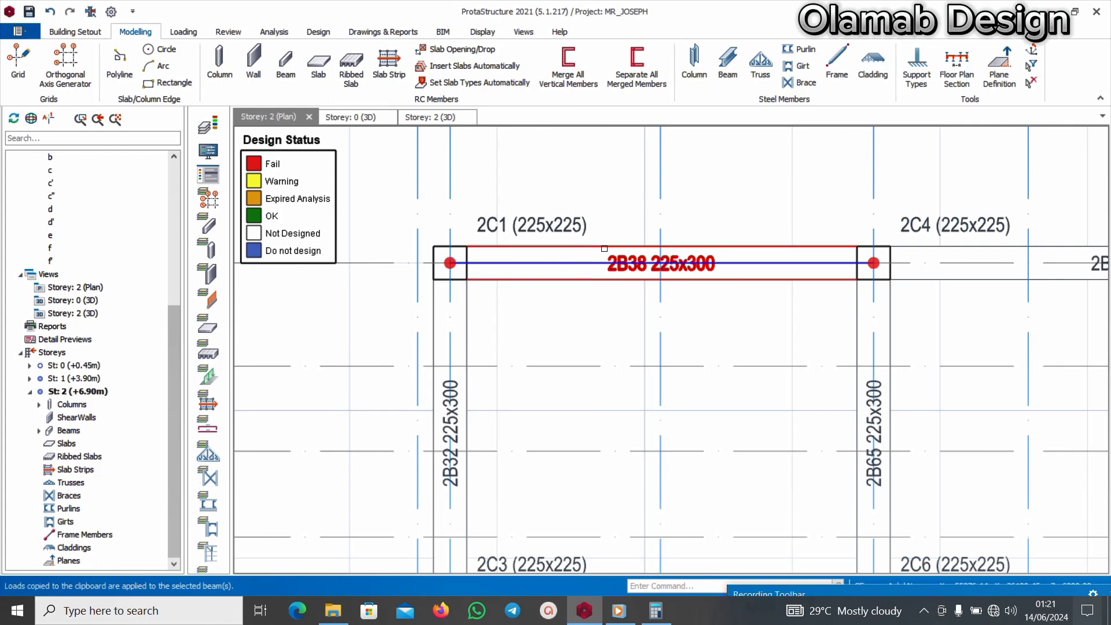
{"action": "scroll", "coordinate": [605, 249], "scroll_direction": "down", "scroll_amount": 3}
{"action": "scroll", "coordinate": [660, 238], "scroll_direction": "up", "scroll_amount": 2}
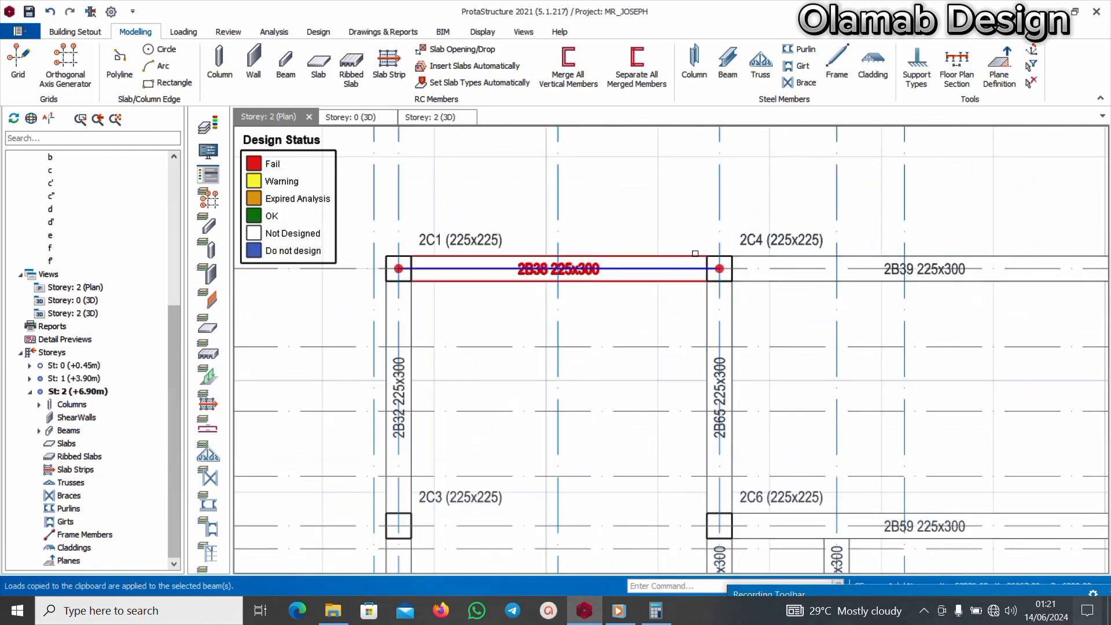
{"action": "scroll", "coordinate": [695, 254], "scroll_direction": "up", "scroll_amount": 2}
{"action": "key", "text": "Escape"}
{"action": "scroll", "coordinate": [672, 253], "scroll_direction": "down", "scroll_amount": 3}
{"action": "scroll", "coordinate": [561, 250], "scroll_direction": "up", "scroll_amount": 3}
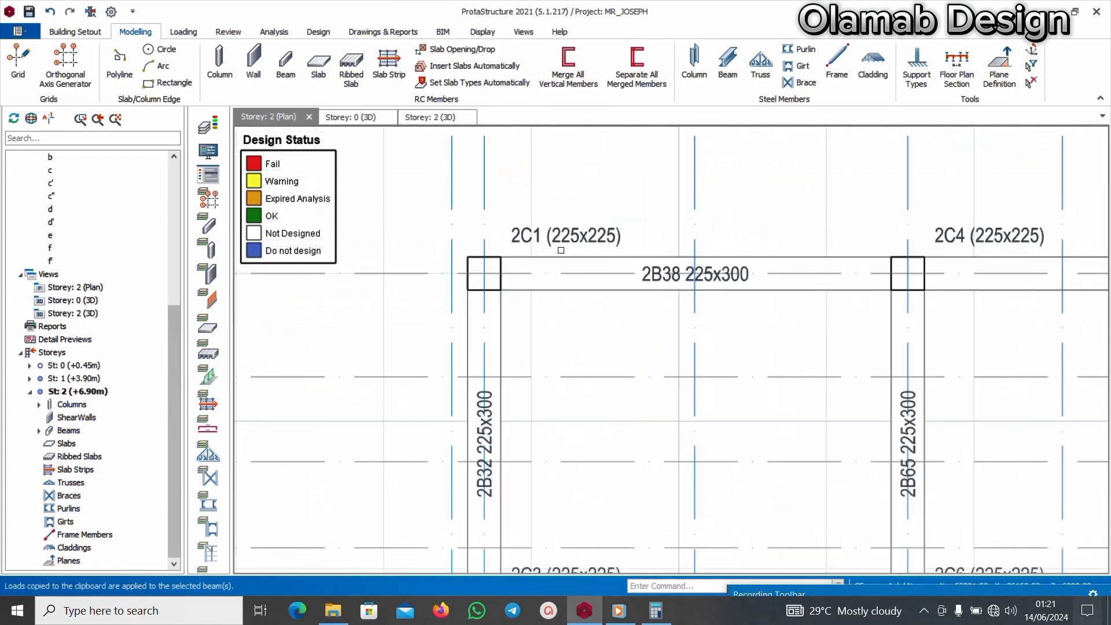
{"action": "scroll", "coordinate": [620, 231], "scroll_direction": "down", "scroll_amount": 3}
{"action": "left_click", "coordinate": [622, 231]}
{"action": "scroll", "coordinate": [623, 232], "scroll_direction": "up", "scroll_amount": 4}
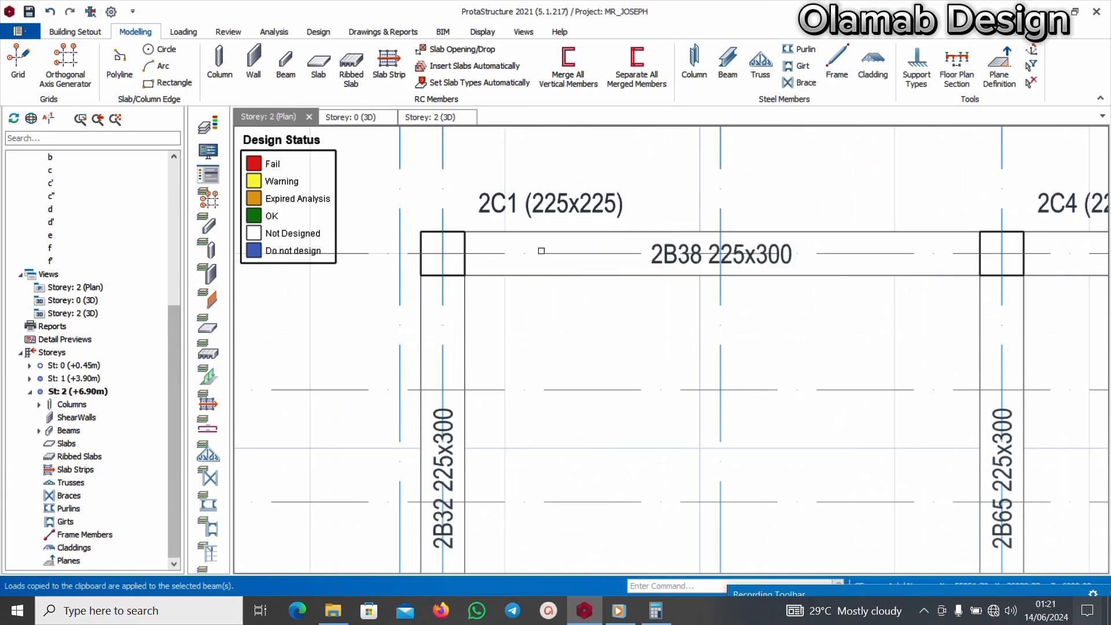
{"action": "scroll", "coordinate": [556, 243], "scroll_direction": "down", "scroll_amount": 3}
{"action": "scroll", "coordinate": [523, 205], "scroll_direction": "up", "scroll_amount": 4}
{"action": "scroll", "coordinate": [523, 204], "scroll_direction": "down", "scroll_amount": 3}
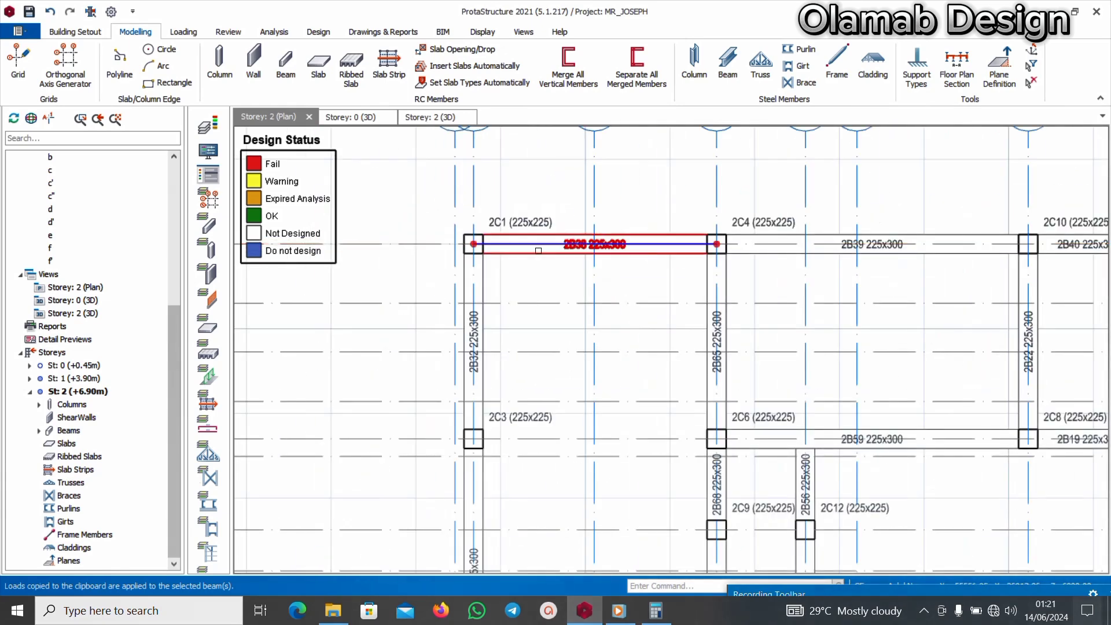
{"action": "scroll", "coordinate": [541, 229], "scroll_direction": "up", "scroll_amount": 3}
{"action": "scroll", "coordinate": [501, 230], "scroll_direction": "down", "scroll_amount": 3}
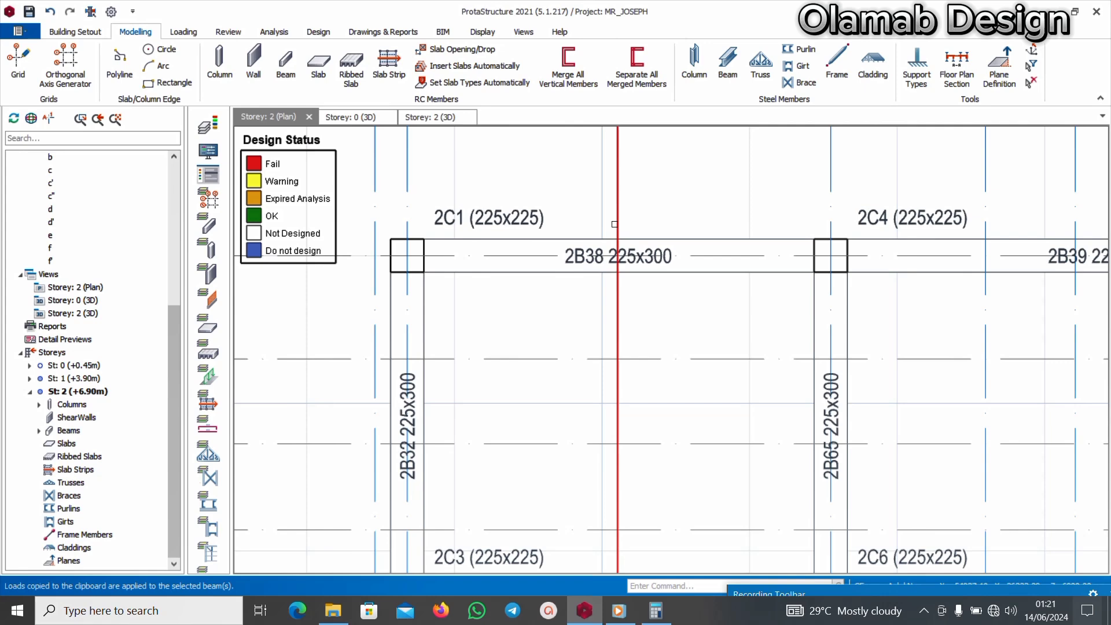
{"action": "scroll", "coordinate": [579, 232], "scroll_direction": "down", "scroll_amount": 1}
{"action": "scroll", "coordinate": [579, 231], "scroll_direction": "up", "scroll_amount": 3}
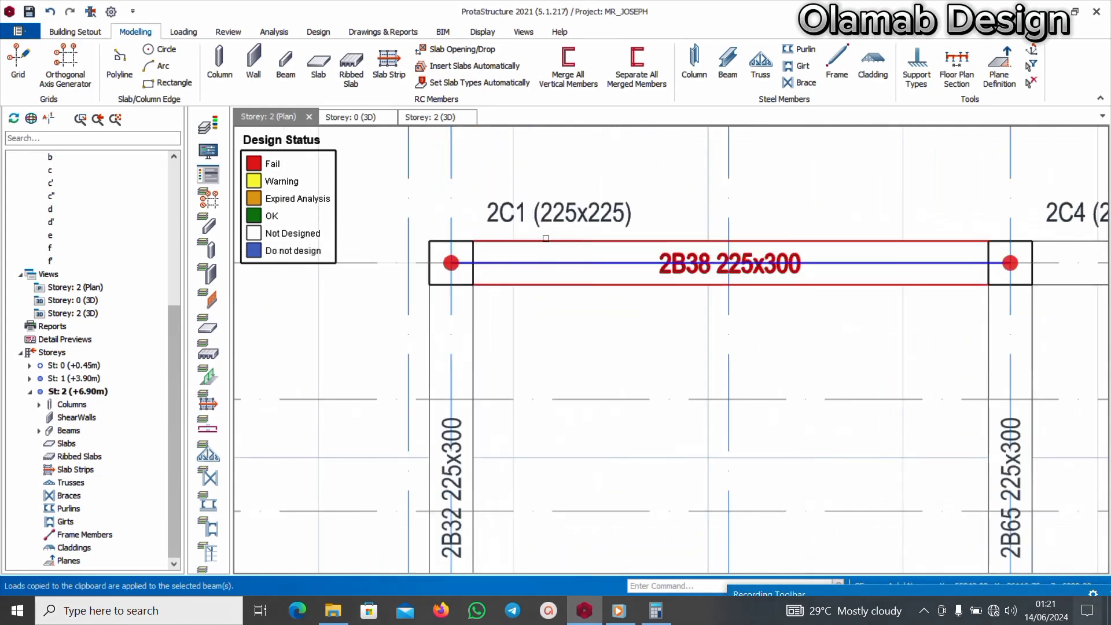
{"action": "scroll", "coordinate": [546, 237], "scroll_direction": "down", "scroll_amount": 3}
{"action": "scroll", "coordinate": [546, 246], "scroll_direction": "up", "scroll_amount": 2}
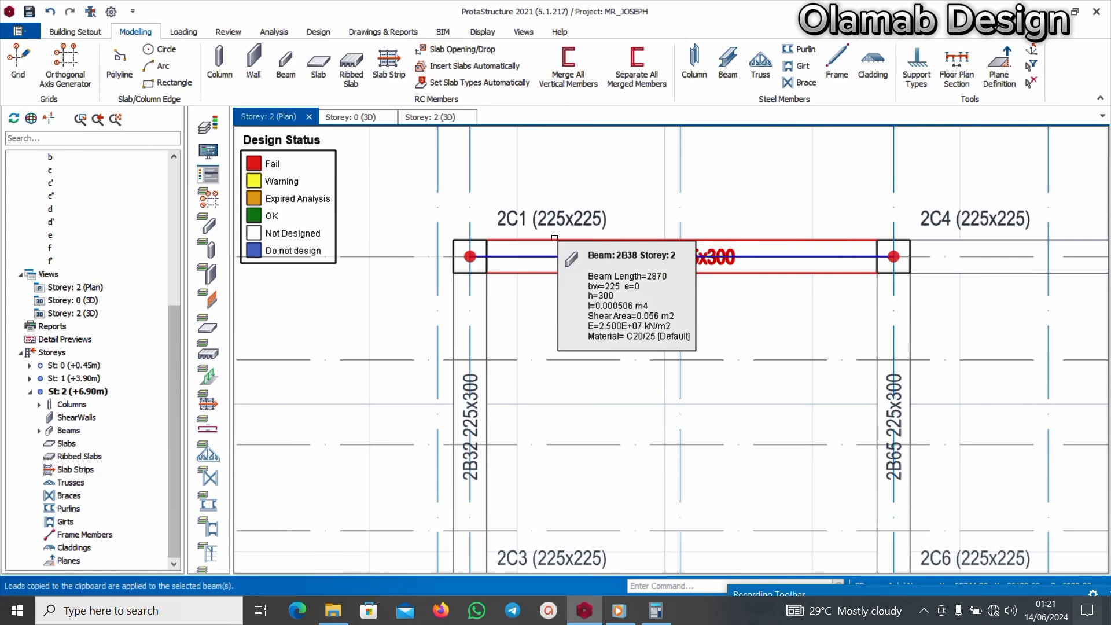
- Show beam 2B38's Update Beam End Conditions options, then dismiss them without changes
{"action": "left_click", "coordinate": [554, 238]}
{"action": "right_click", "coordinate": [546, 180]}
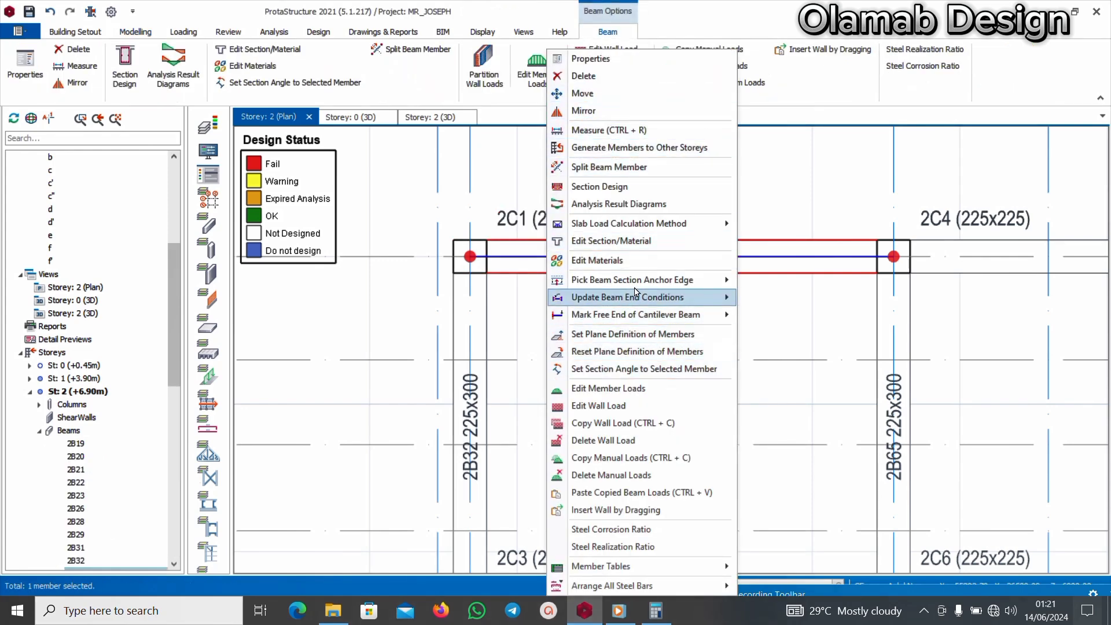
{"action": "mouse_move", "coordinate": [657, 303]}
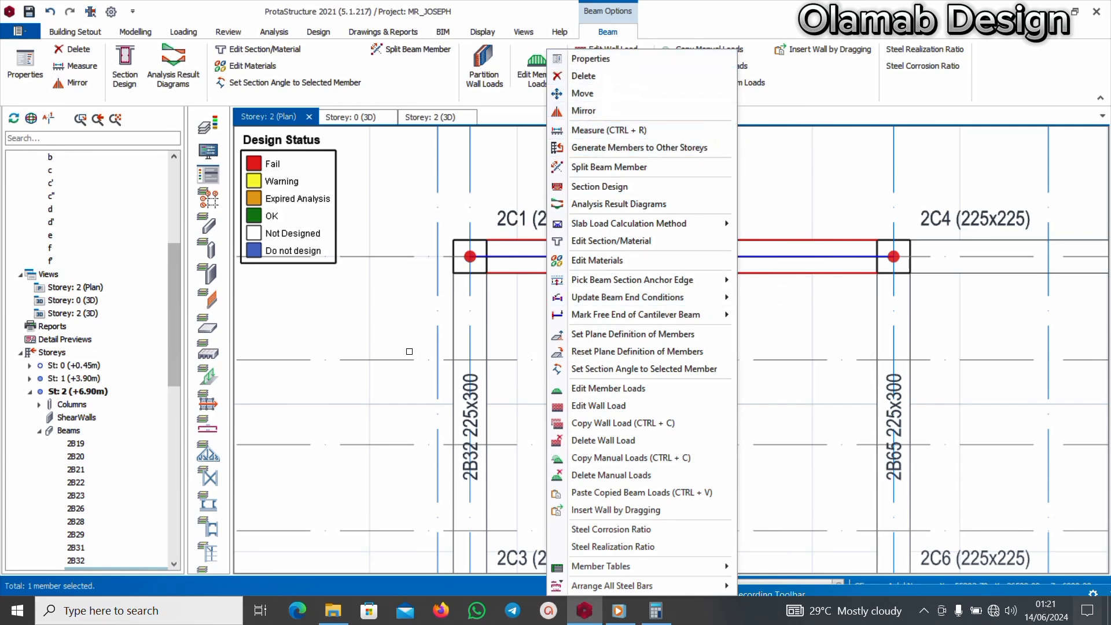
{"action": "left_click", "coordinate": [428, 360]}
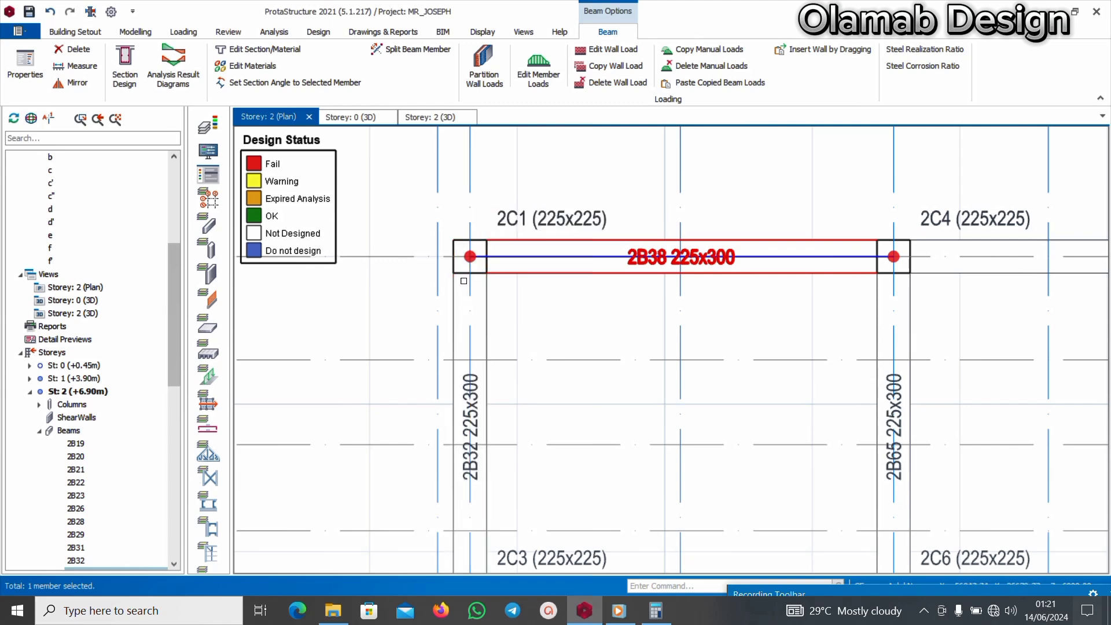
{"action": "scroll", "coordinate": [511, 293], "scroll_direction": "down", "scroll_amount": 1}
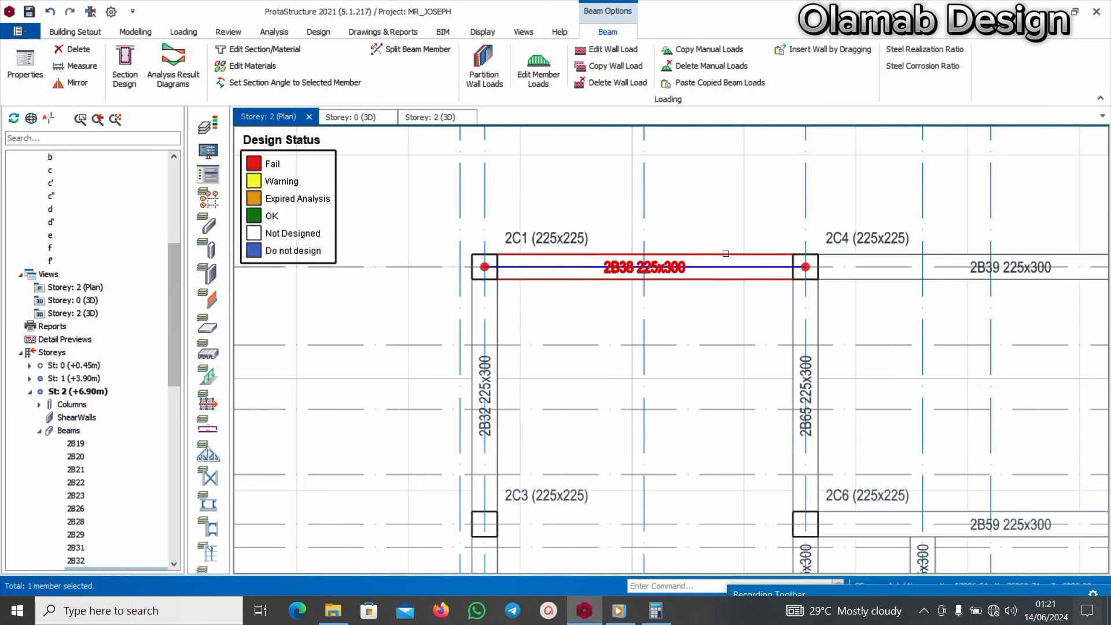
{"action": "scroll", "coordinate": [727, 272], "scroll_direction": "down", "scroll_amount": 3}
{"action": "scroll", "coordinate": [728, 276], "scroll_direction": "up", "scroll_amount": 3}
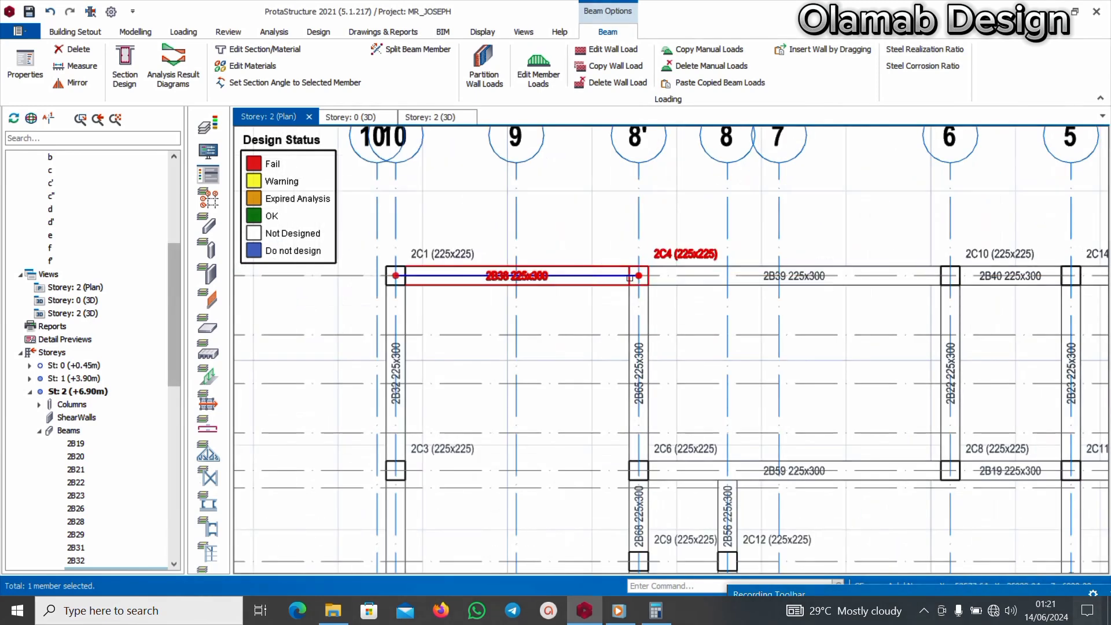
{"action": "mouse_move", "coordinate": [651, 281]}
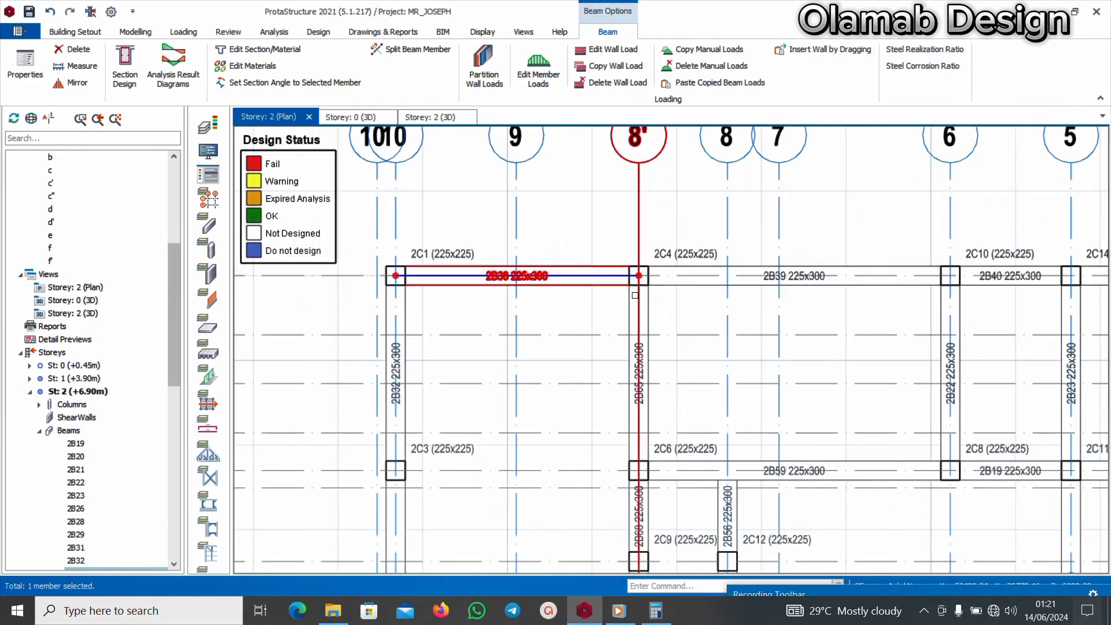
{"action": "scroll", "coordinate": [648, 289], "scroll_direction": "down", "scroll_amount": 1}
{"action": "scroll", "coordinate": [647, 298], "scroll_direction": "up", "scroll_amount": 3}
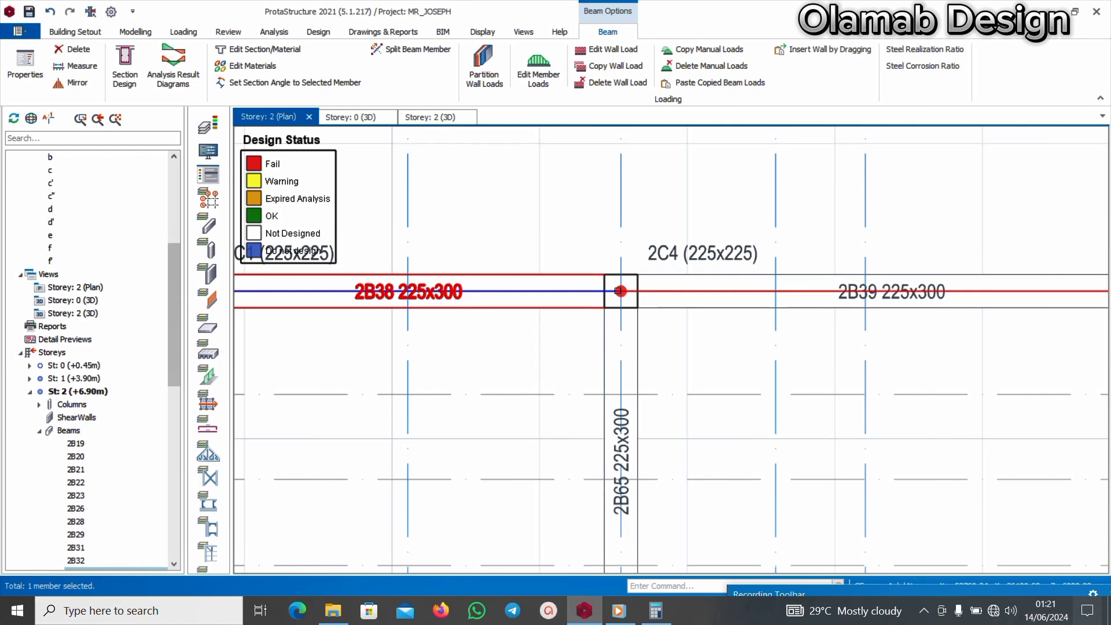
{"action": "scroll", "coordinate": [619, 291], "scroll_direction": "down", "scroll_amount": 3}
{"action": "scroll", "coordinate": [604, 292], "scroll_direction": "up", "scroll_amount": 3}
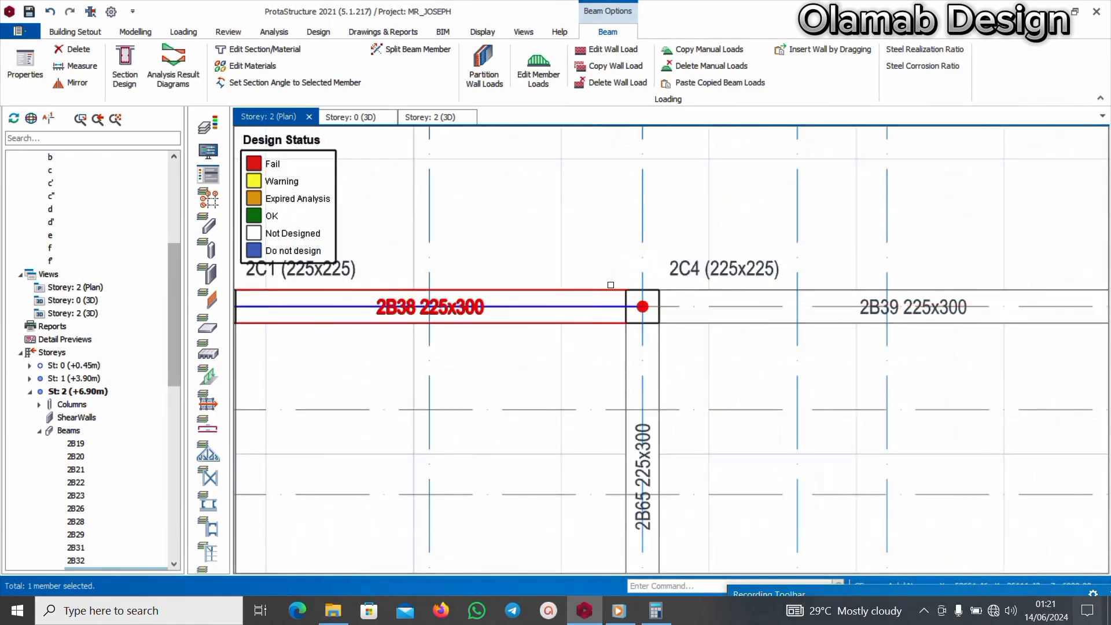
{"action": "scroll", "coordinate": [660, 296], "scroll_direction": "down", "scroll_amount": 2}
{"action": "scroll", "coordinate": [661, 296], "scroll_direction": "up", "scroll_amount": 1}
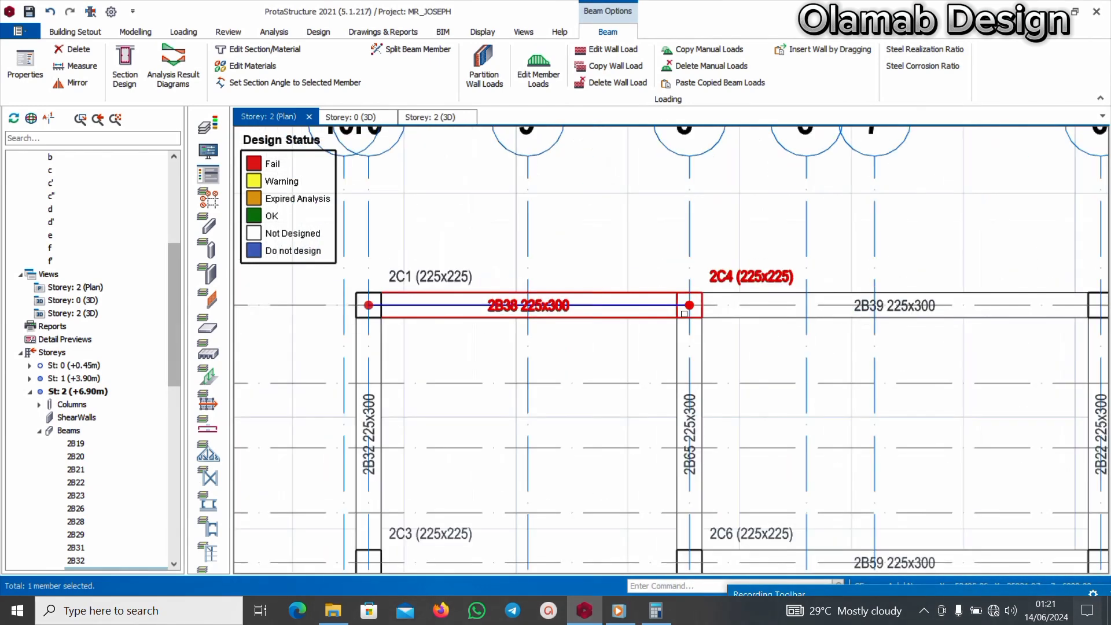
{"action": "scroll", "coordinate": [661, 297], "scroll_direction": "down", "scroll_amount": 1}
{"action": "scroll", "coordinate": [453, 306], "scroll_direction": "up", "scroll_amount": 3}
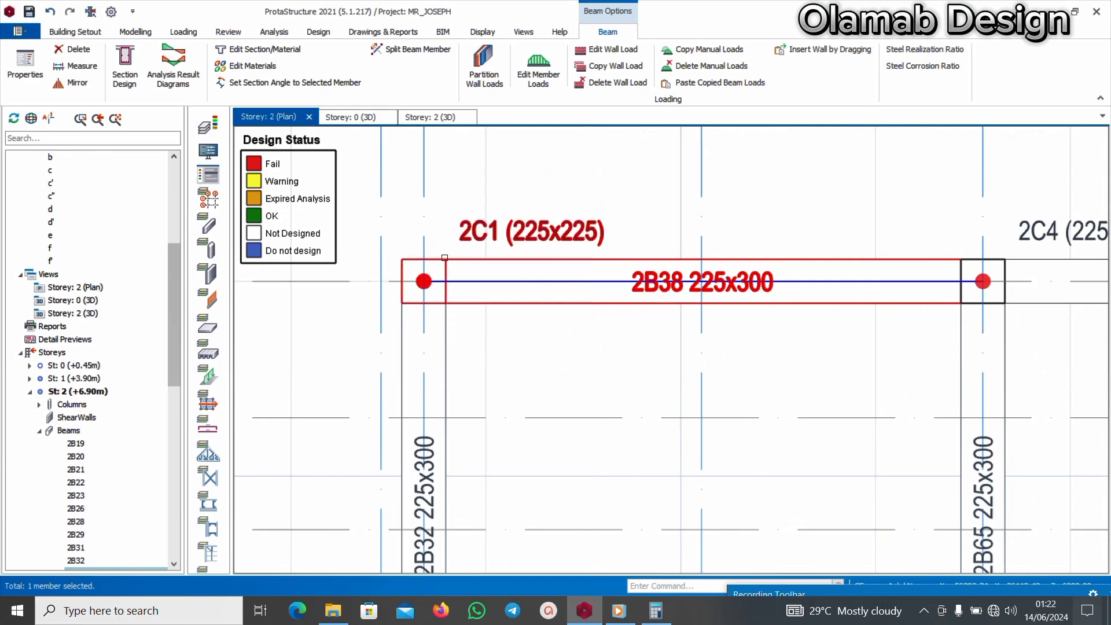
{"action": "scroll", "coordinate": [405, 257], "scroll_direction": "down", "scroll_amount": 2}
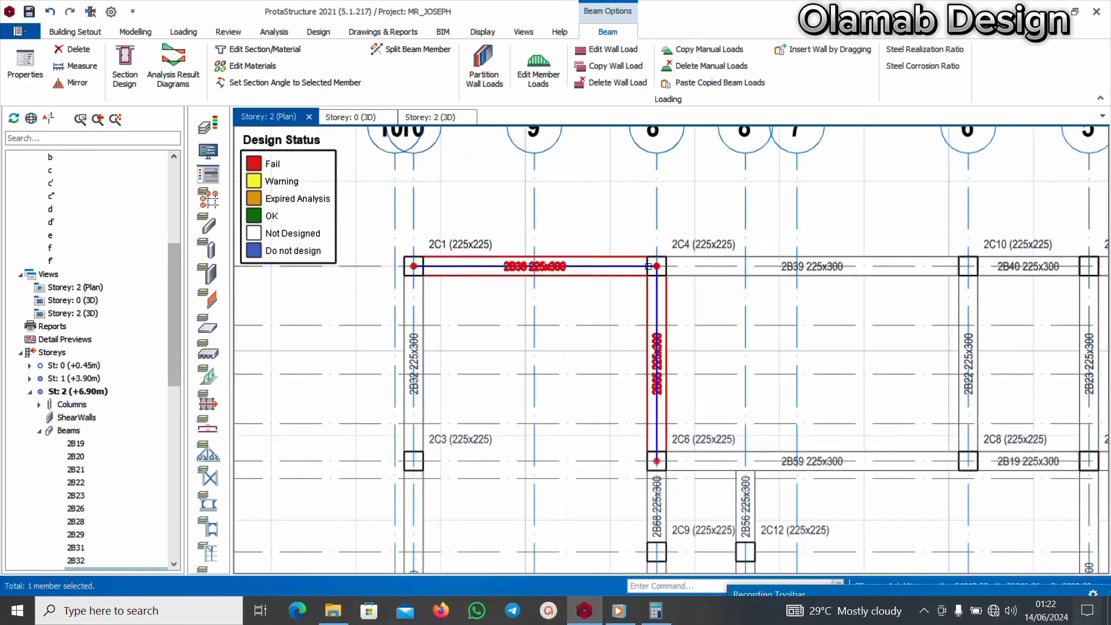
{"action": "scroll", "coordinate": [637, 253], "scroll_direction": "up", "scroll_amount": 2}
{"action": "scroll", "coordinate": [645, 250], "scroll_direction": "up", "scroll_amount": 2}
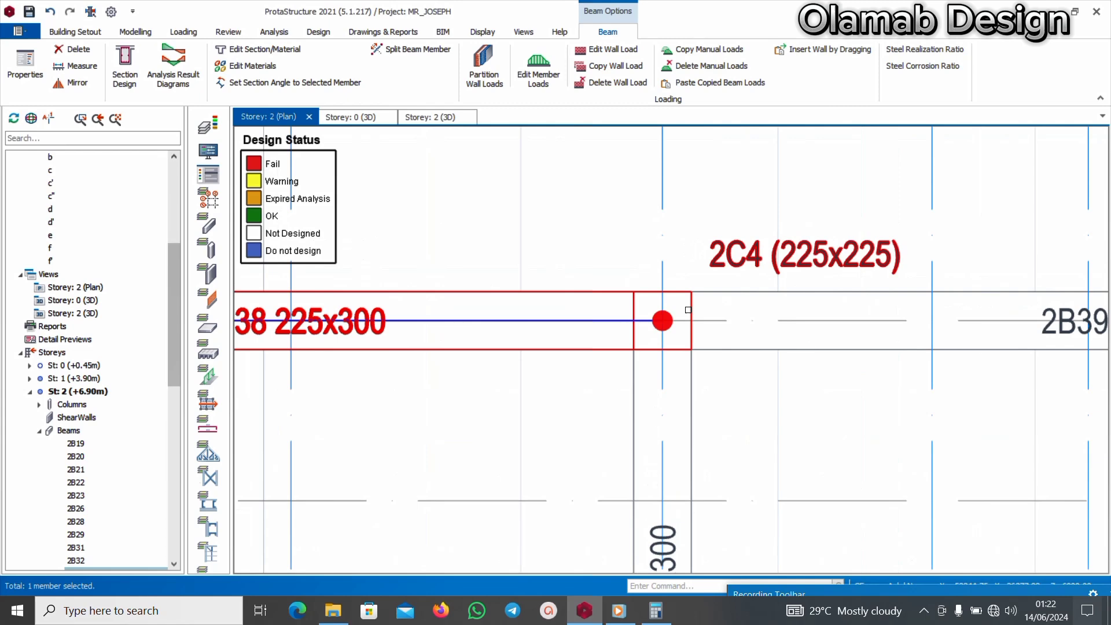
{"action": "scroll", "coordinate": [665, 292], "scroll_direction": "down", "scroll_amount": 2}
{"action": "scroll", "coordinate": [699, 323], "scroll_direction": "up", "scroll_amount": 1}
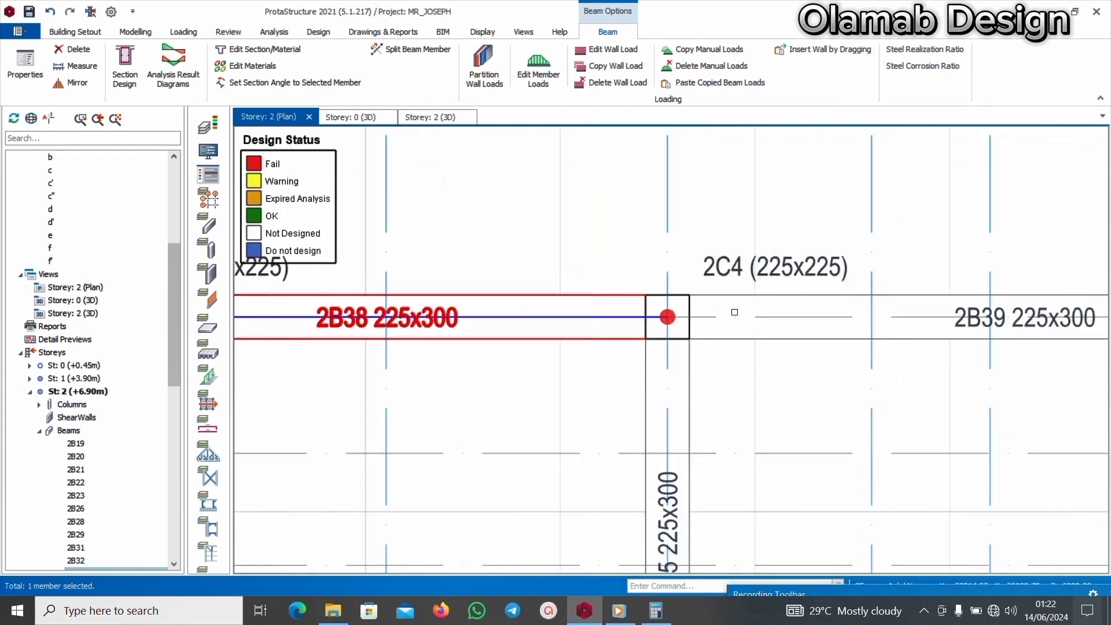
{"action": "scroll", "coordinate": [735, 313], "scroll_direction": "down", "scroll_amount": 3}
{"action": "scroll", "coordinate": [486, 309], "scroll_direction": "up", "scroll_amount": 4}
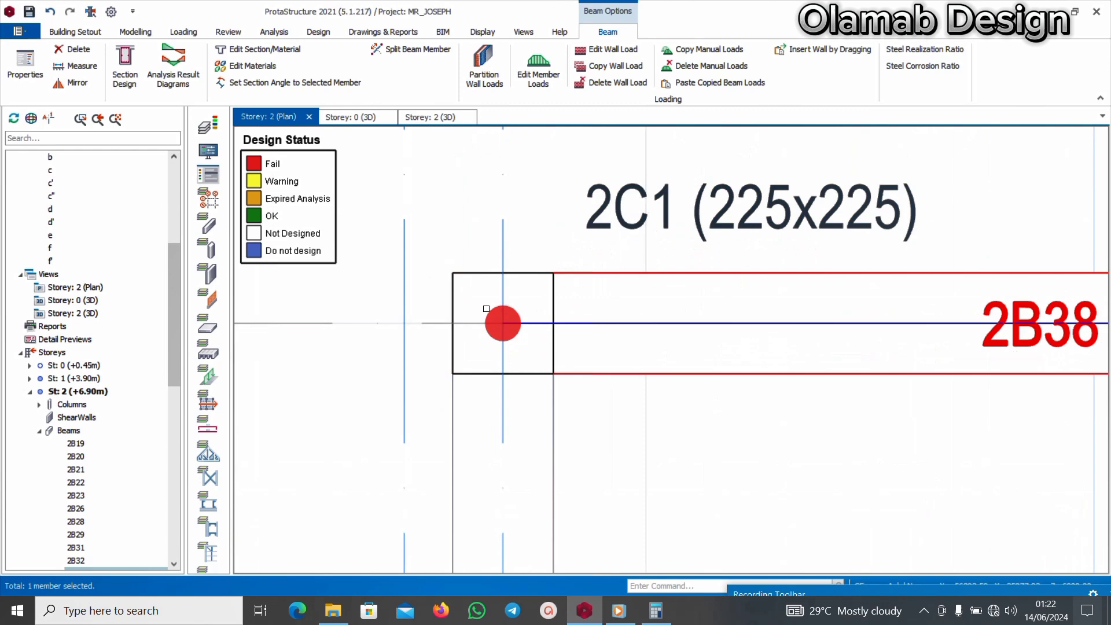
{"action": "scroll", "coordinate": [508, 300], "scroll_direction": "up", "scroll_amount": 2}
{"action": "scroll", "coordinate": [508, 300], "scroll_direction": "down", "scroll_amount": 2}
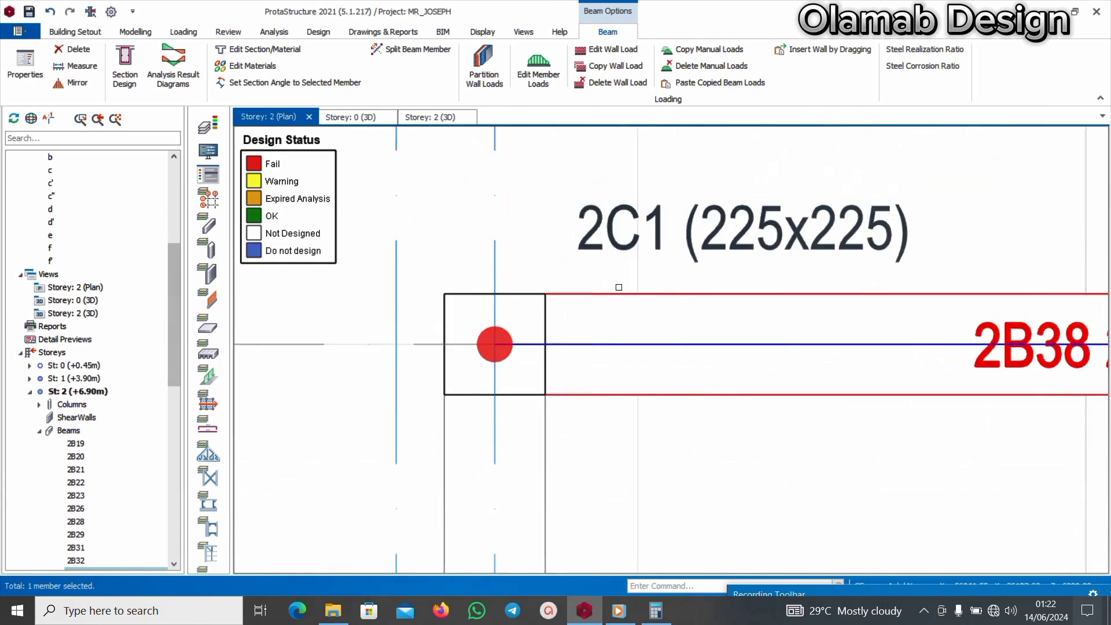
{"action": "scroll", "coordinate": [677, 278], "scroll_direction": "down", "scroll_amount": 2}
{"action": "key", "text": "Escape"}
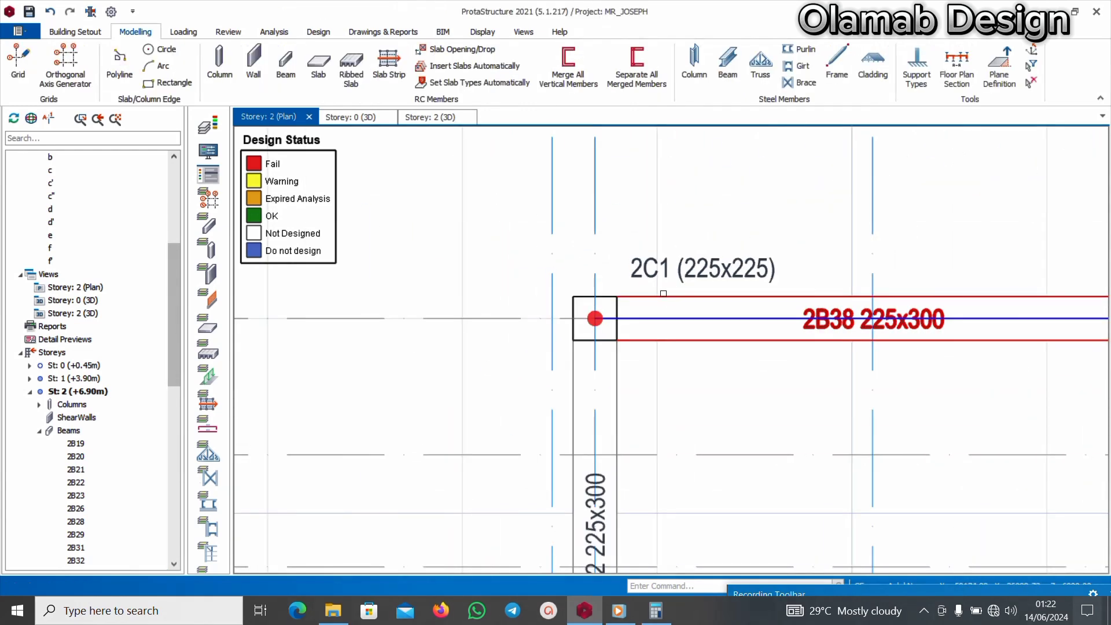
{"action": "scroll", "coordinate": [663, 297], "scroll_direction": "up", "scroll_amount": 1}
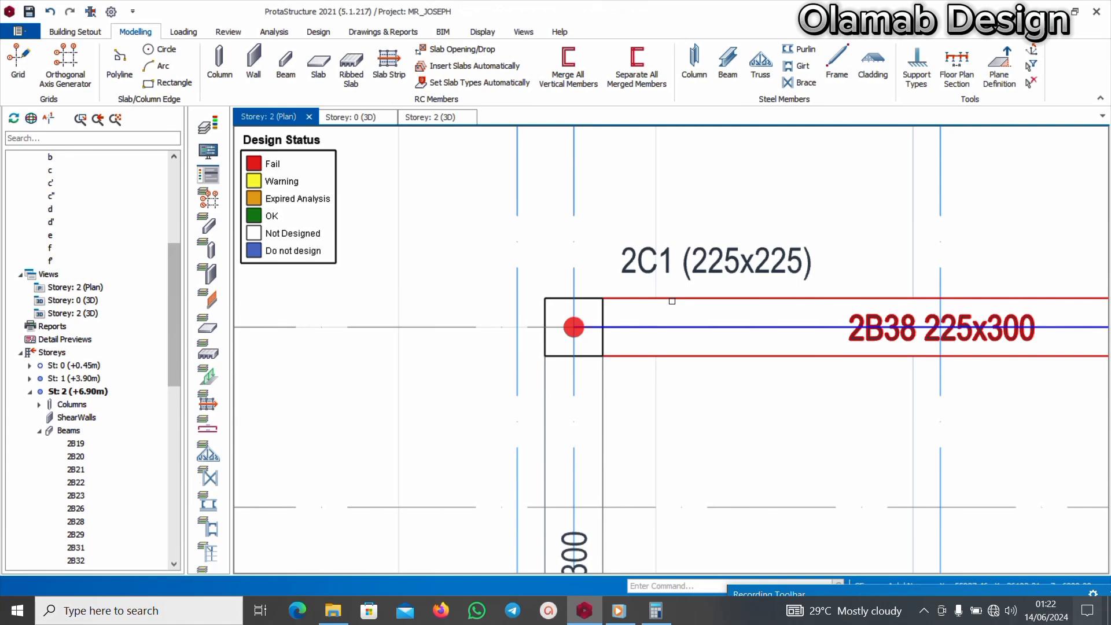
- Hinge the left (i) end of beam 2B38 at column 2C1, applied to that beam only
{"action": "left_click", "coordinate": [664, 300]}
{"action": "right_click", "coordinate": [696, 213]}
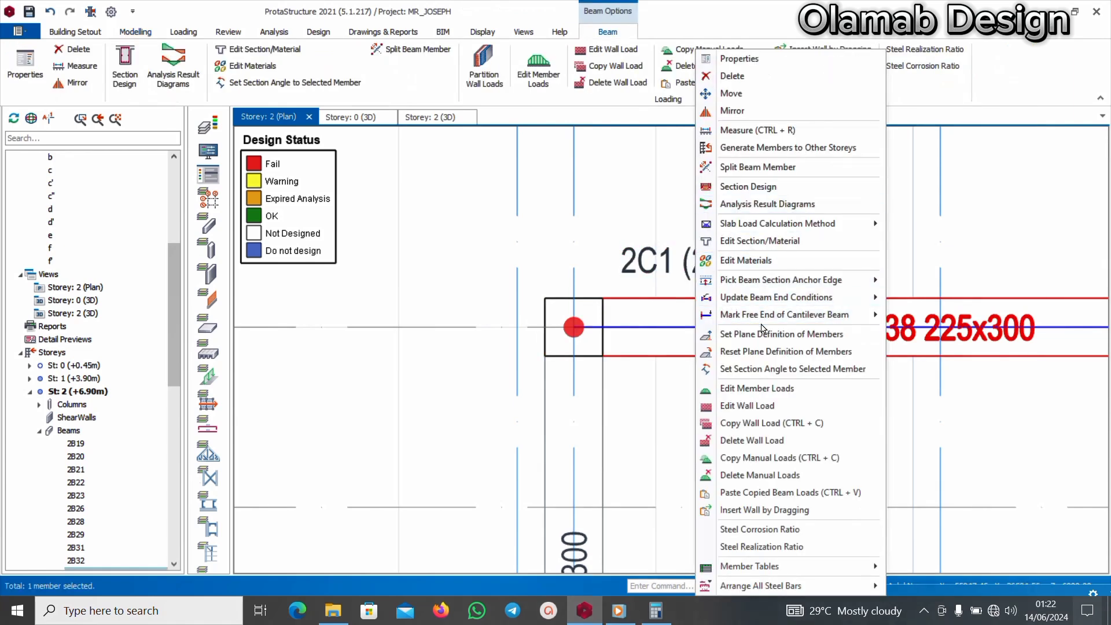
{"action": "mouse_move", "coordinate": [859, 299]}
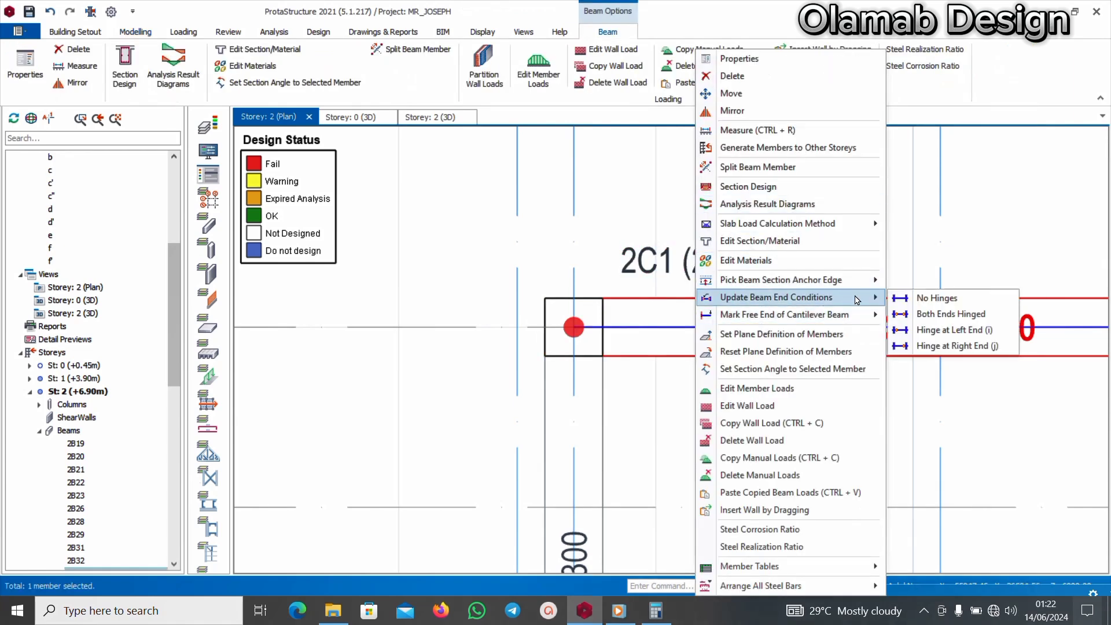
{"action": "left_click", "coordinate": [940, 331]}
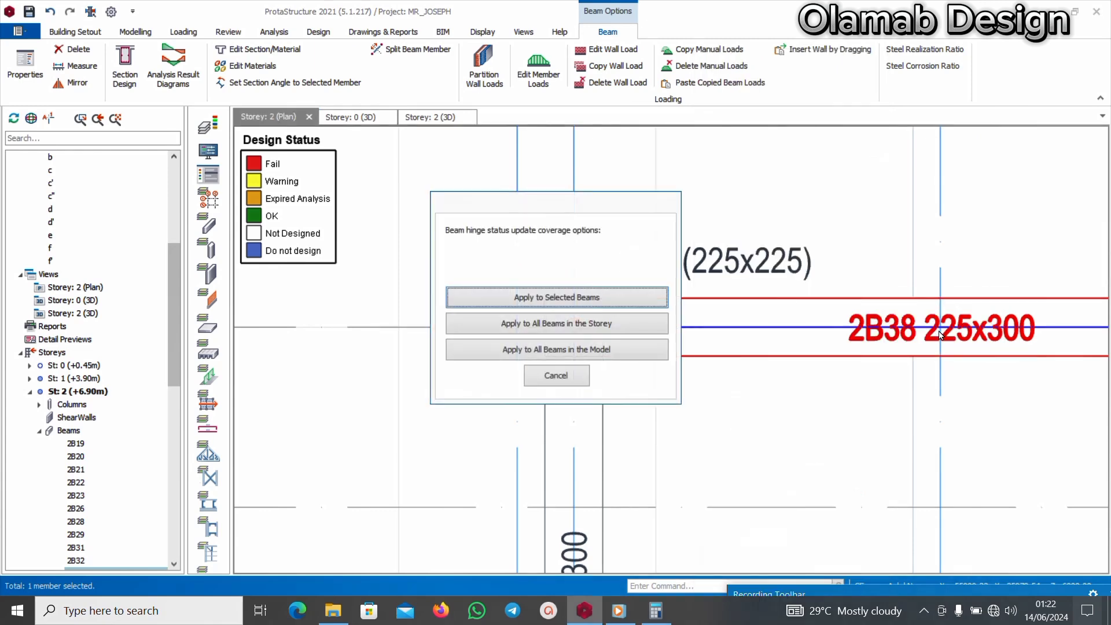
{"action": "left_click", "coordinate": [532, 298]}
{"action": "scroll", "coordinate": [533, 305], "scroll_direction": "up", "scroll_amount": 5}
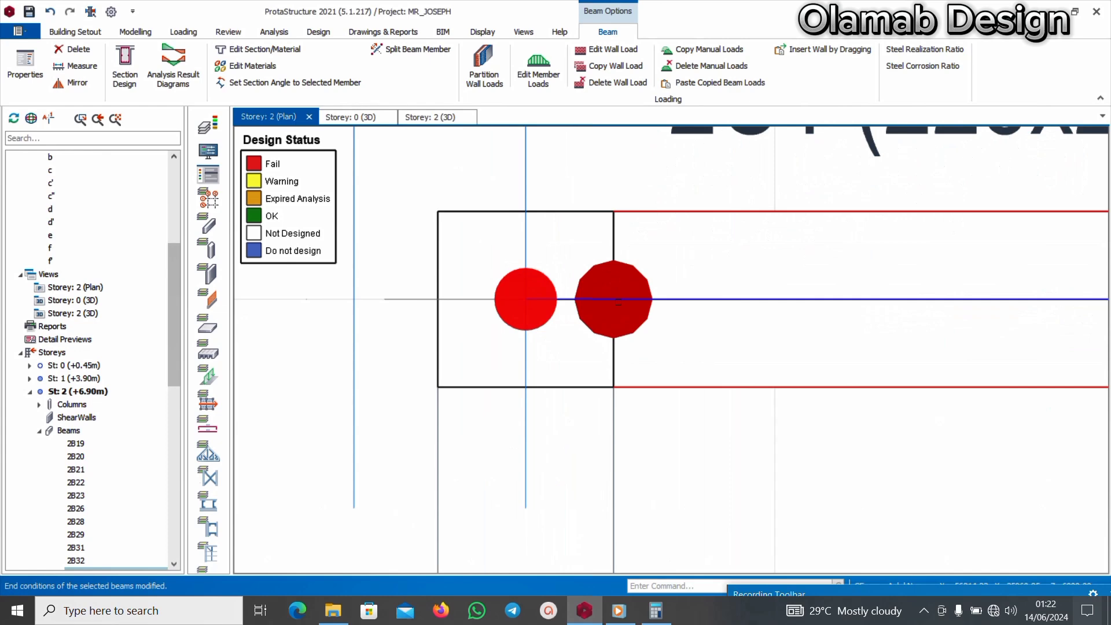
{"action": "scroll", "coordinate": [524, 363], "scroll_direction": "down", "scroll_amount": 2}
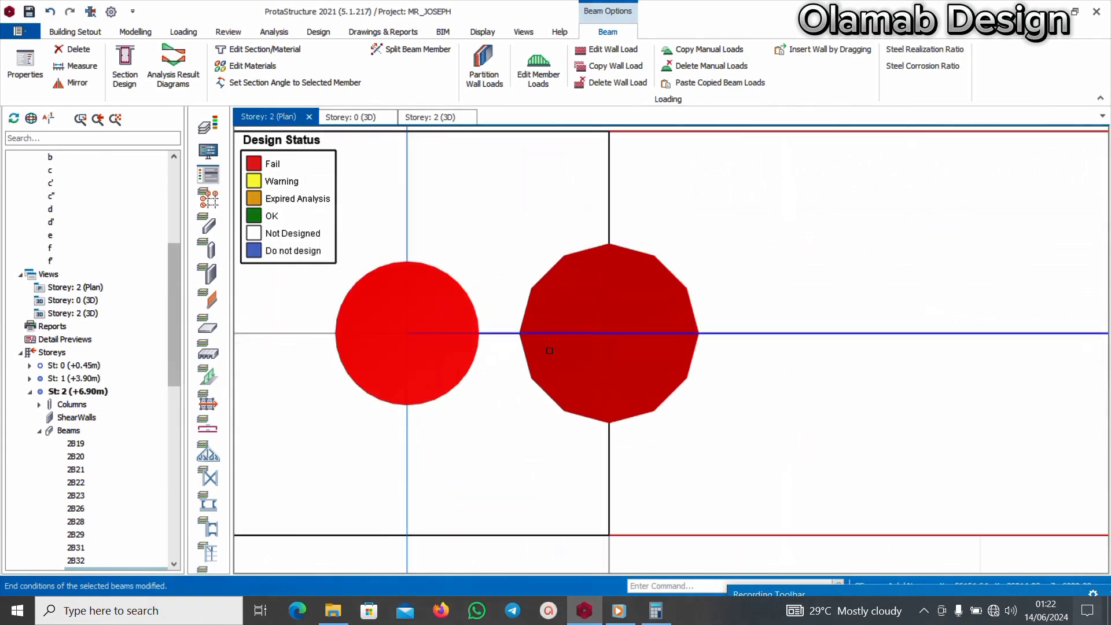
{"action": "scroll", "coordinate": [533, 353], "scroll_direction": "up", "scroll_amount": 2}
{"action": "scroll", "coordinate": [555, 333], "scroll_direction": "down", "scroll_amount": 4}
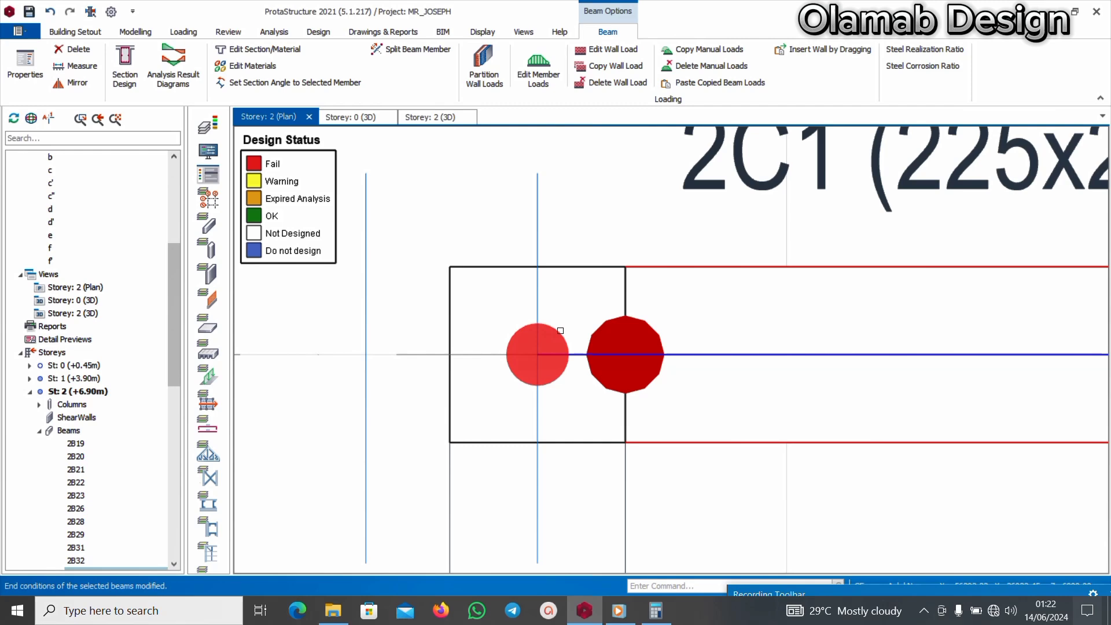
{"action": "scroll", "coordinate": [560, 330], "scroll_direction": "down", "scroll_amount": 2}
{"action": "scroll", "coordinate": [550, 329], "scroll_direction": "down", "scroll_amount": 3}
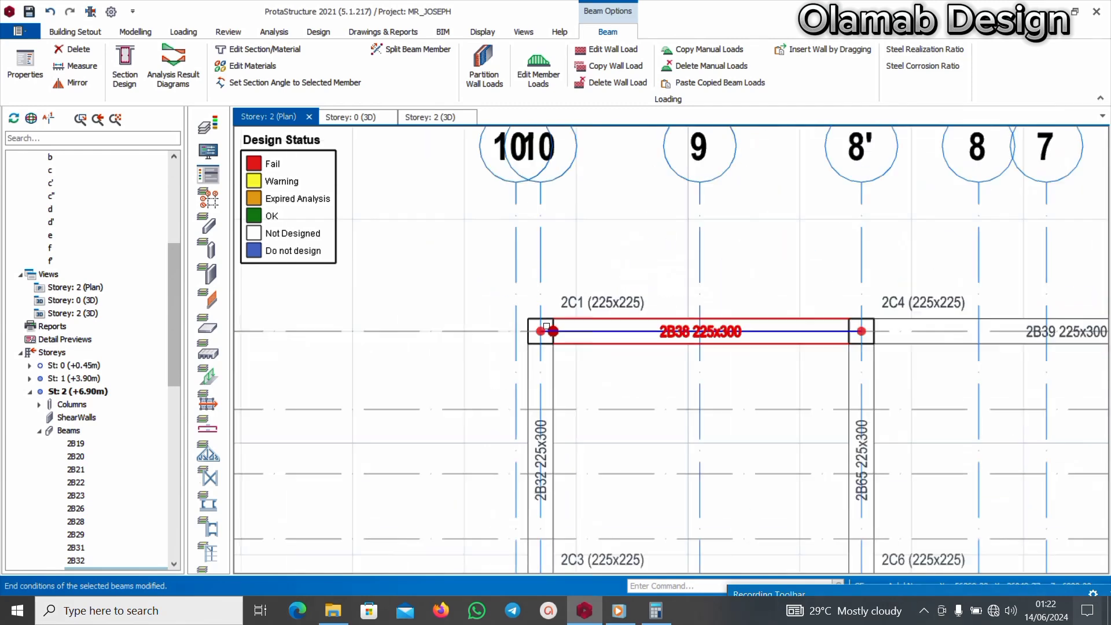
{"action": "scroll", "coordinate": [599, 322], "scroll_direction": "down", "scroll_amount": 4}
{"action": "scroll", "coordinate": [518, 347], "scroll_direction": "up", "scroll_amount": 3}
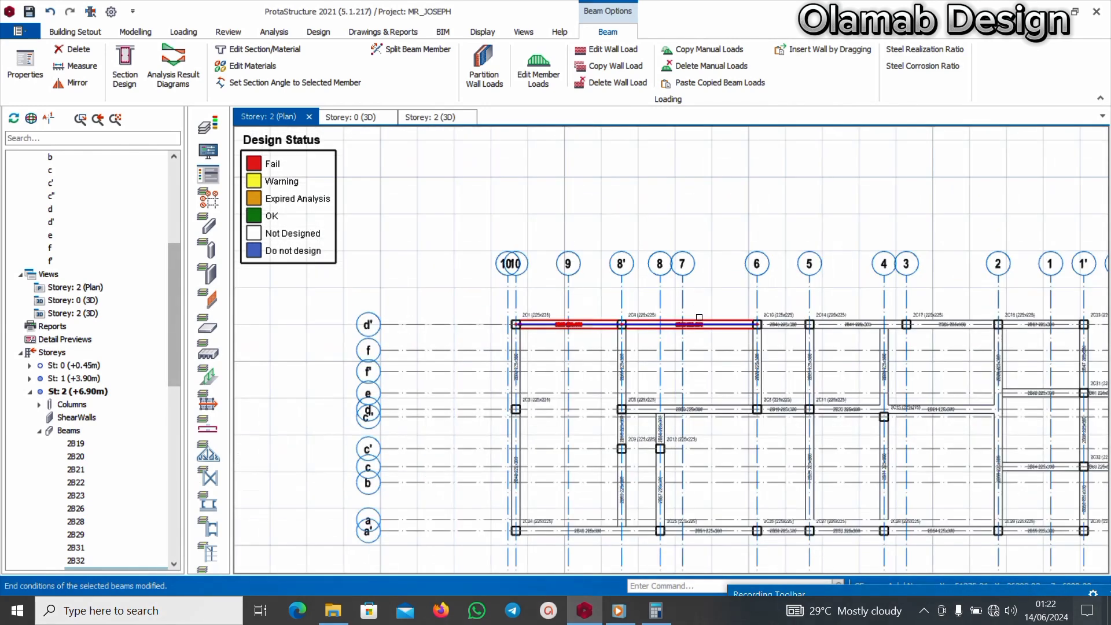
{"action": "scroll", "coordinate": [460, 325], "scroll_direction": "up", "scroll_amount": 5}
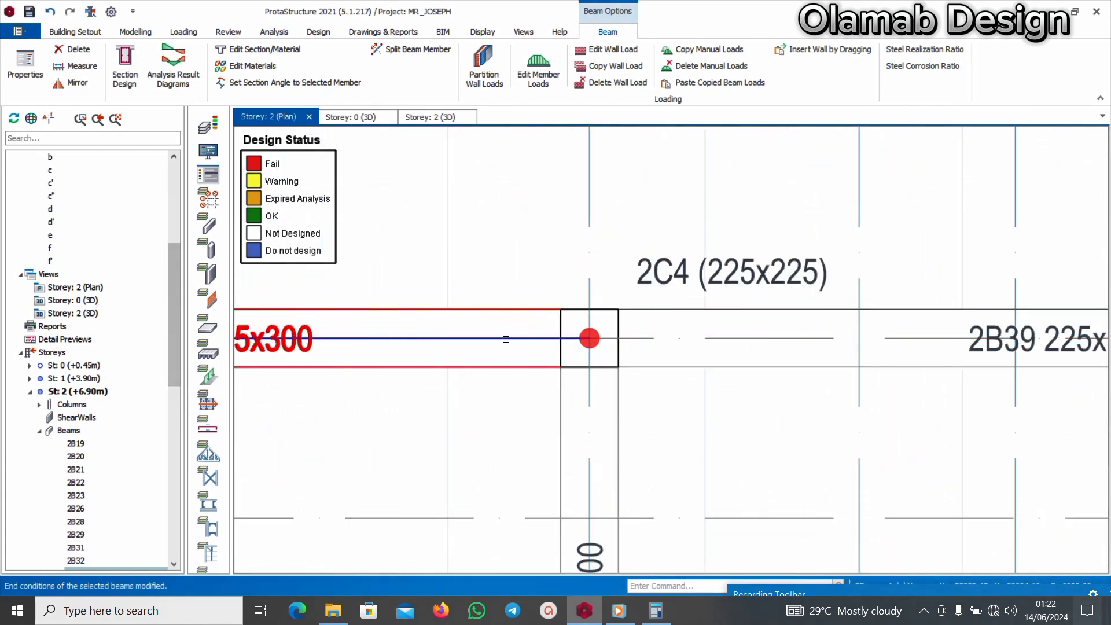
{"action": "scroll", "coordinate": [521, 357], "scroll_direction": "down", "scroll_amount": 5}
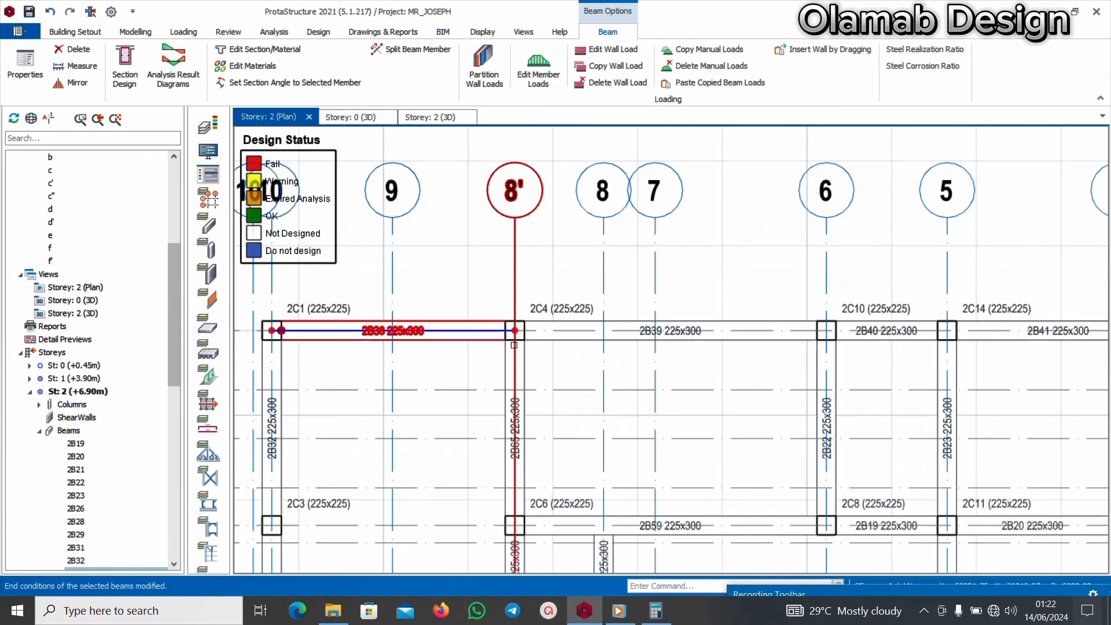
{"action": "scroll", "coordinate": [498, 338], "scroll_direction": "up", "scroll_amount": 3}
{"action": "scroll", "coordinate": [498, 337], "scroll_direction": "down", "scroll_amount": 5}
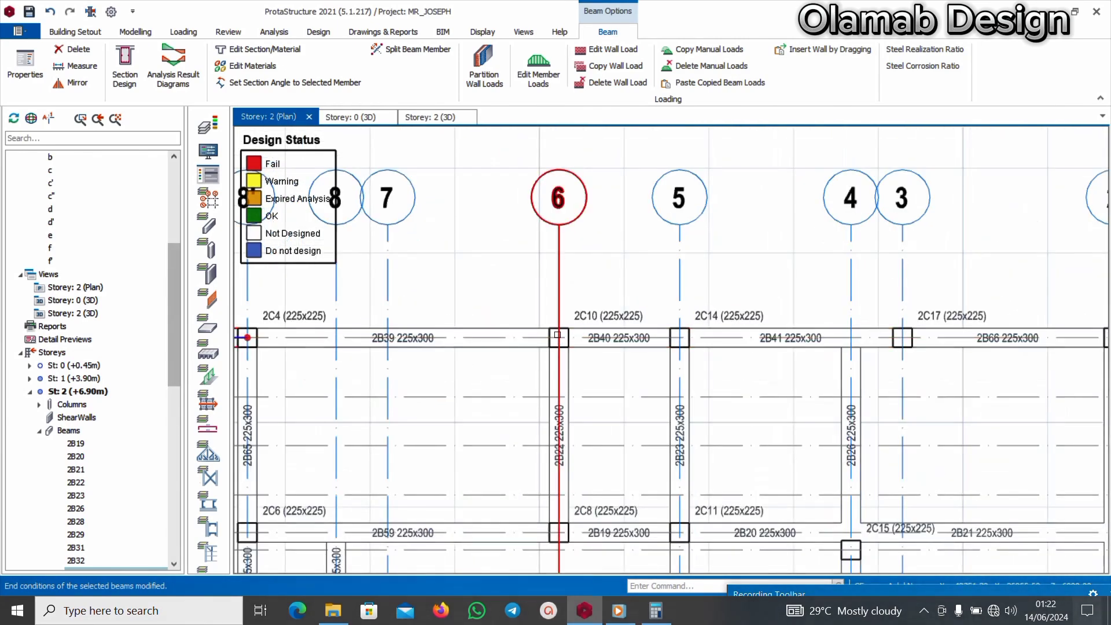
{"action": "scroll", "coordinate": [905, 337], "scroll_direction": "up", "scroll_amount": 3}
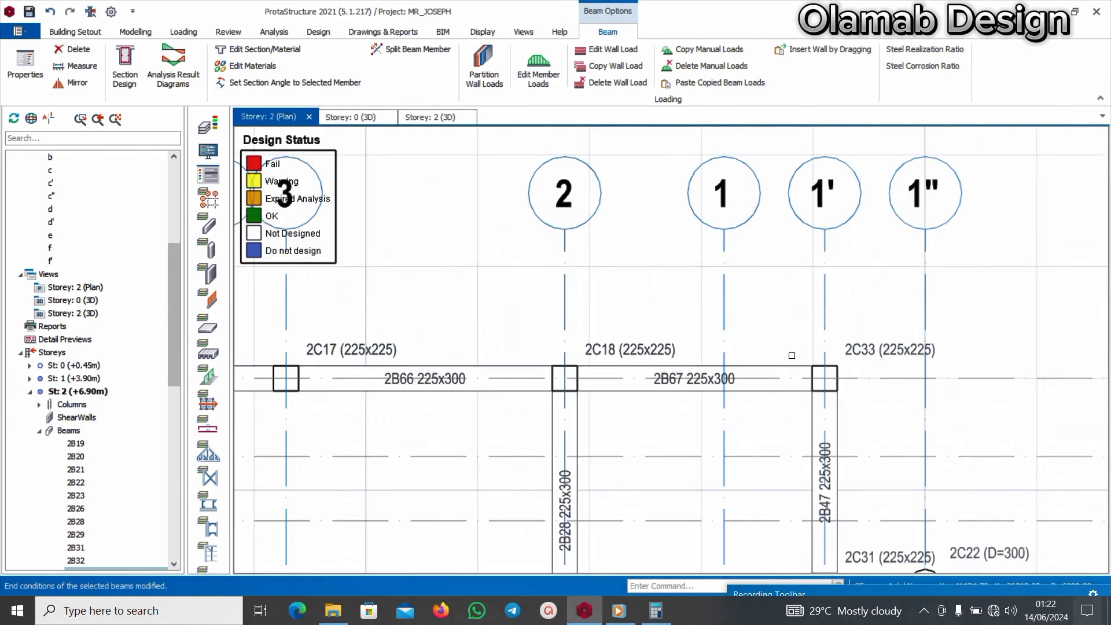
- Hinge the right (j) end of beam 2B67 at column 2C33, then select beam 2B41
{"action": "right_click", "coordinate": [780, 319]}
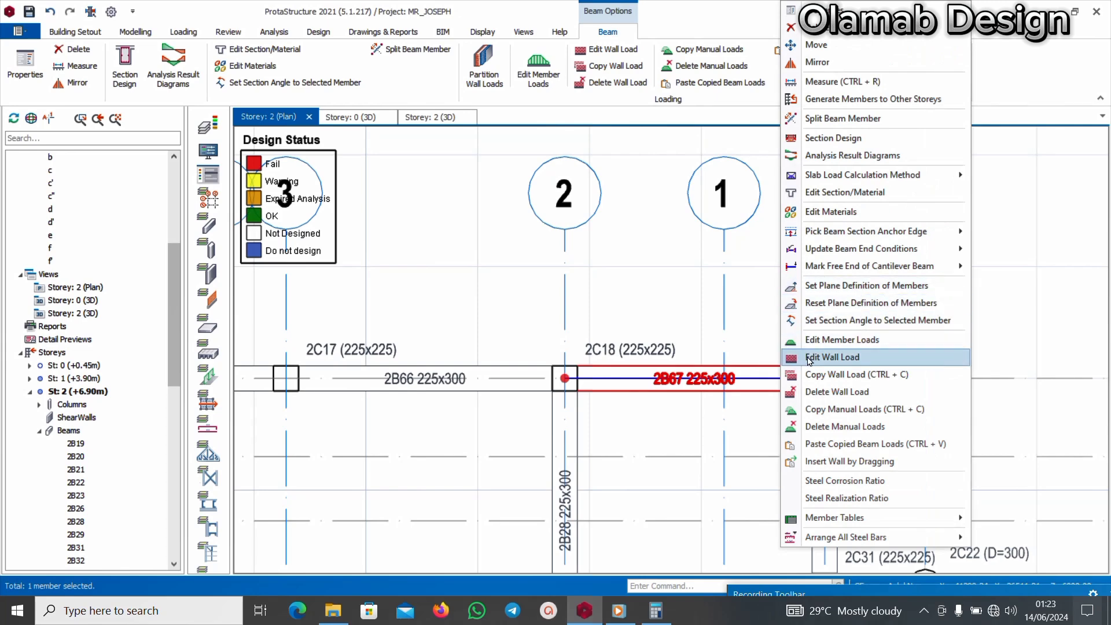
{"action": "mouse_move", "coordinate": [828, 253]}
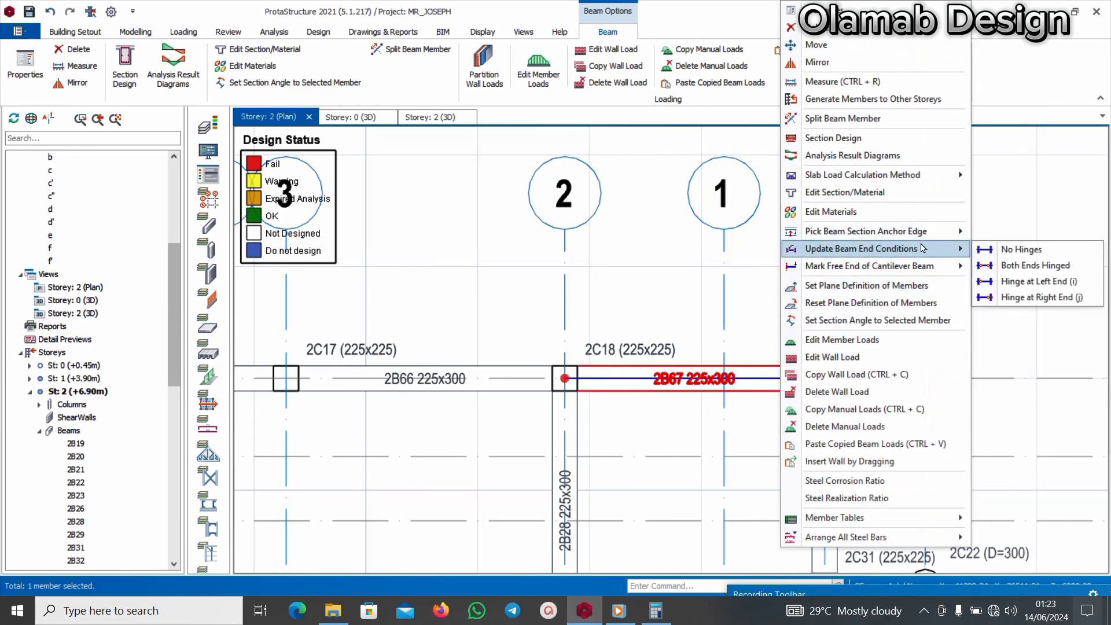
{"action": "left_click", "coordinate": [1006, 300]}
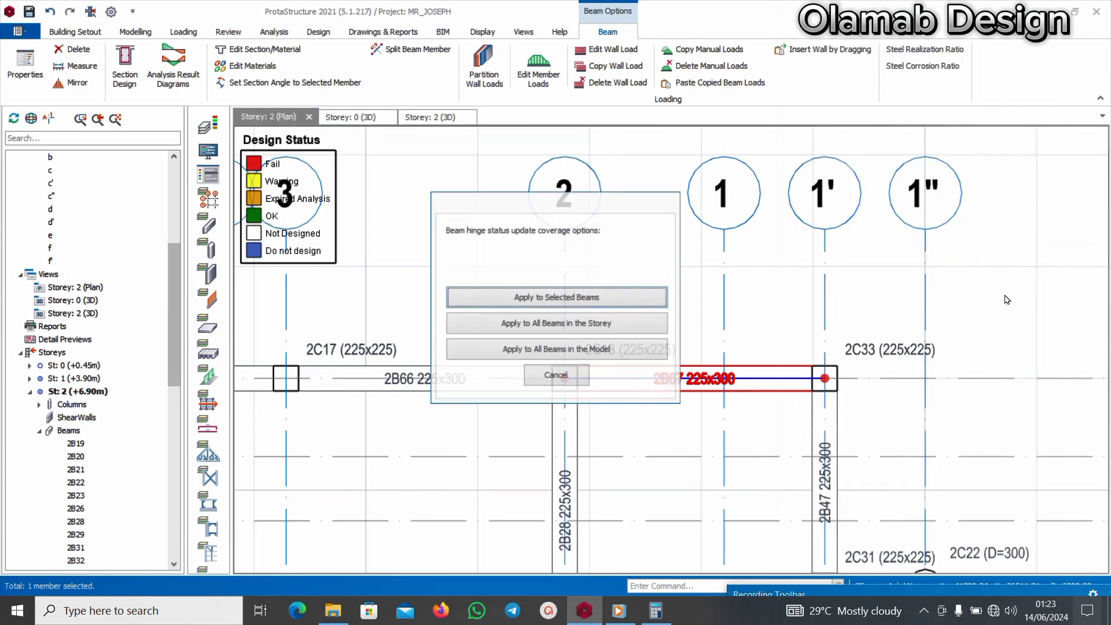
{"action": "left_click", "coordinate": [557, 298]}
{"action": "scroll", "coordinate": [679, 315], "scroll_direction": "up", "scroll_amount": 5}
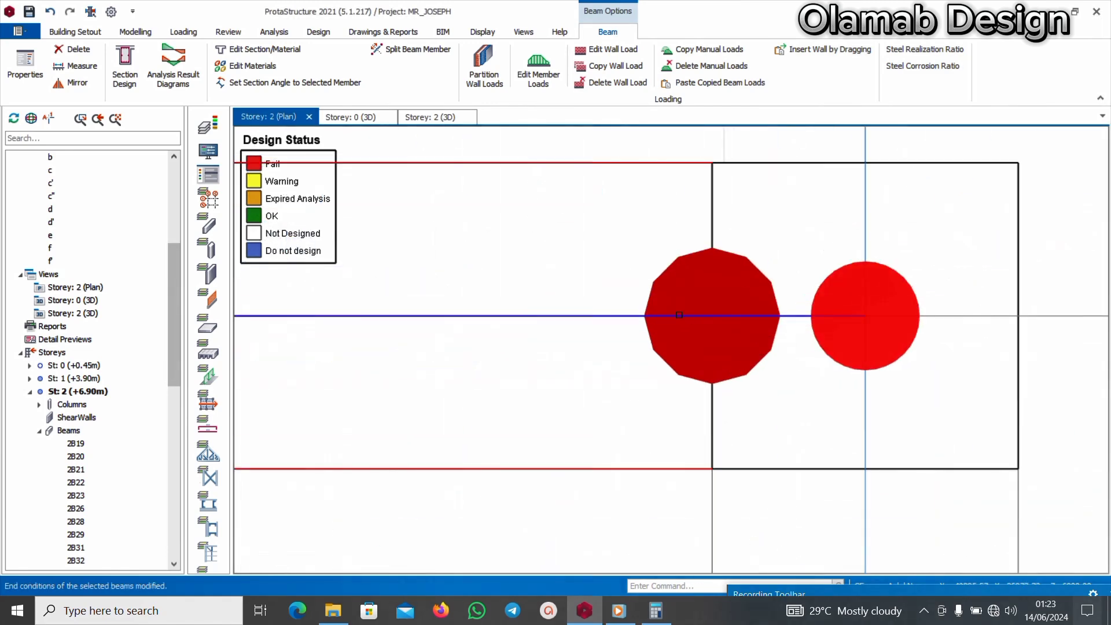
{"action": "scroll", "coordinate": [640, 336], "scroll_direction": "up", "scroll_amount": 3}
{"action": "scroll", "coordinate": [666, 311], "scroll_direction": "down", "scroll_amount": 8}
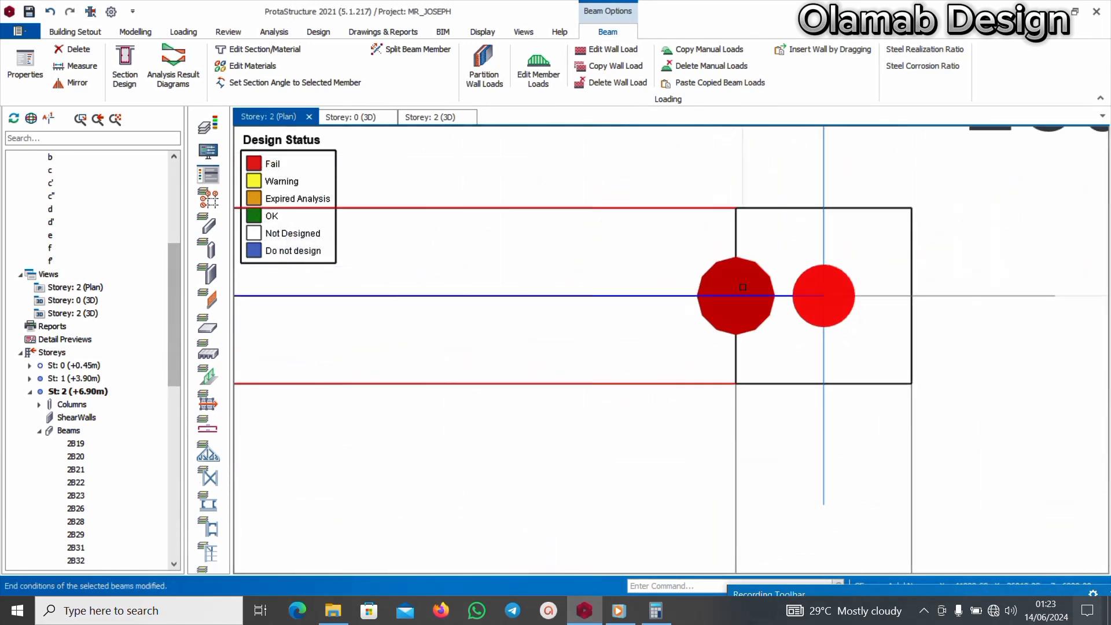
{"action": "scroll", "coordinate": [732, 278], "scroll_direction": "up", "scroll_amount": 1}
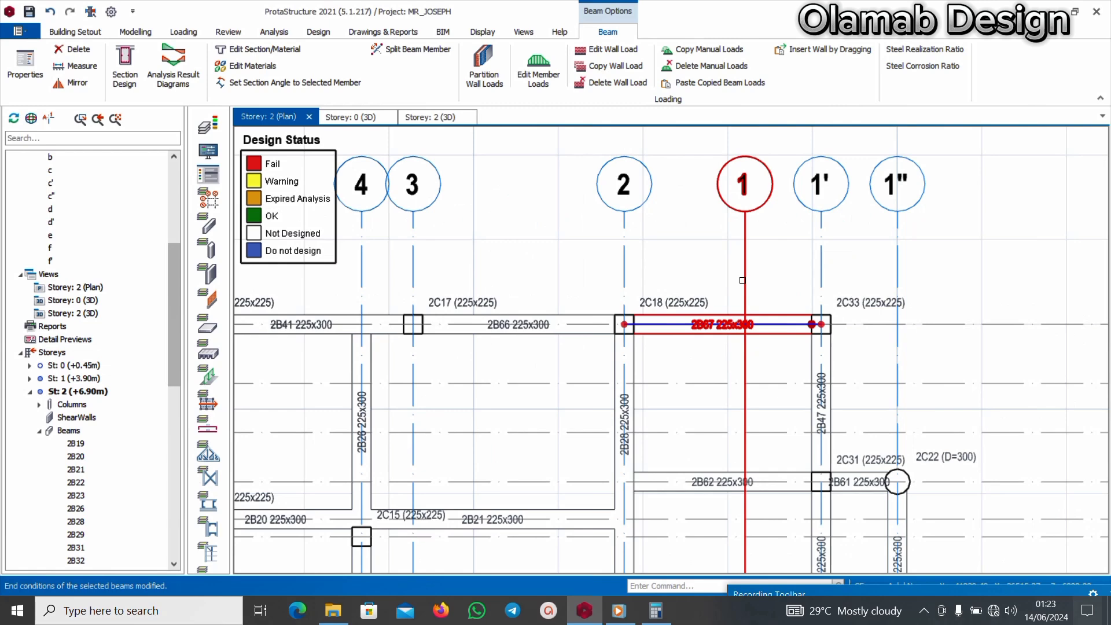
{"action": "scroll", "coordinate": [810, 289], "scroll_direction": "up", "scroll_amount": 3}
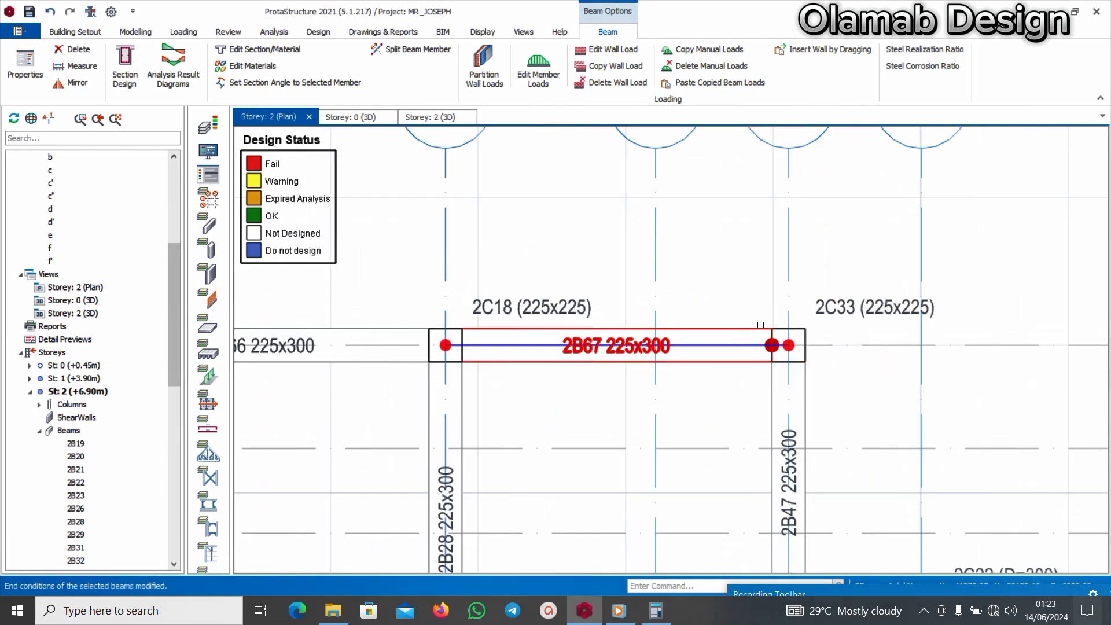
{"action": "scroll", "coordinate": [758, 341], "scroll_direction": "down", "scroll_amount": 2}
{"action": "scroll", "coordinate": [772, 335], "scroll_direction": "up", "scroll_amount": 1}
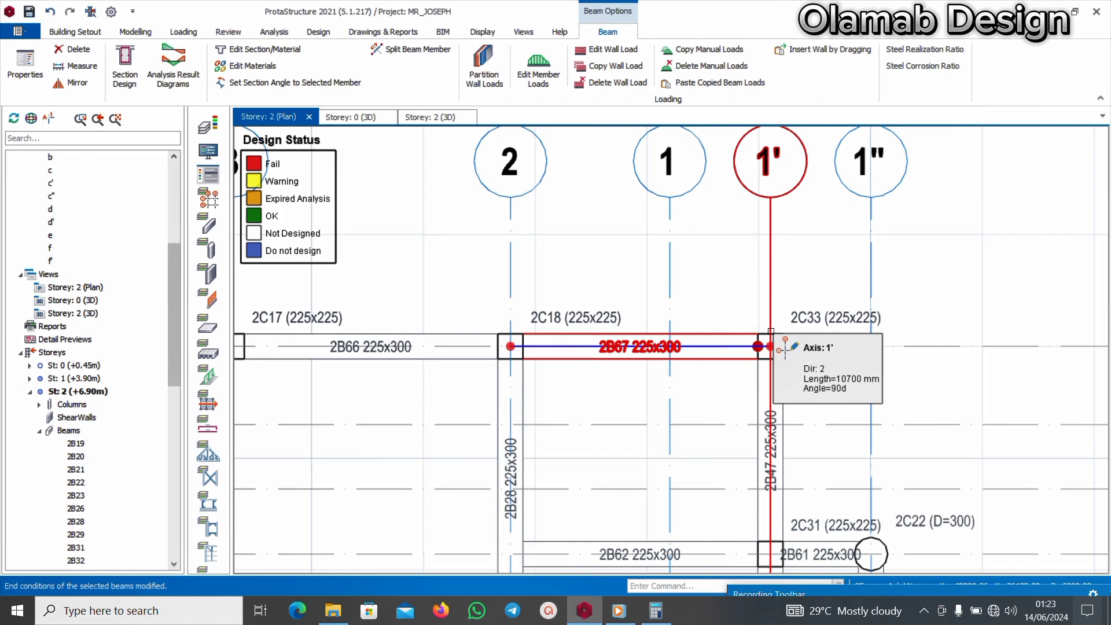
{"action": "scroll", "coordinate": [733, 329], "scroll_direction": "down", "scroll_amount": 3}
{"action": "left_click", "coordinate": [469, 342]}
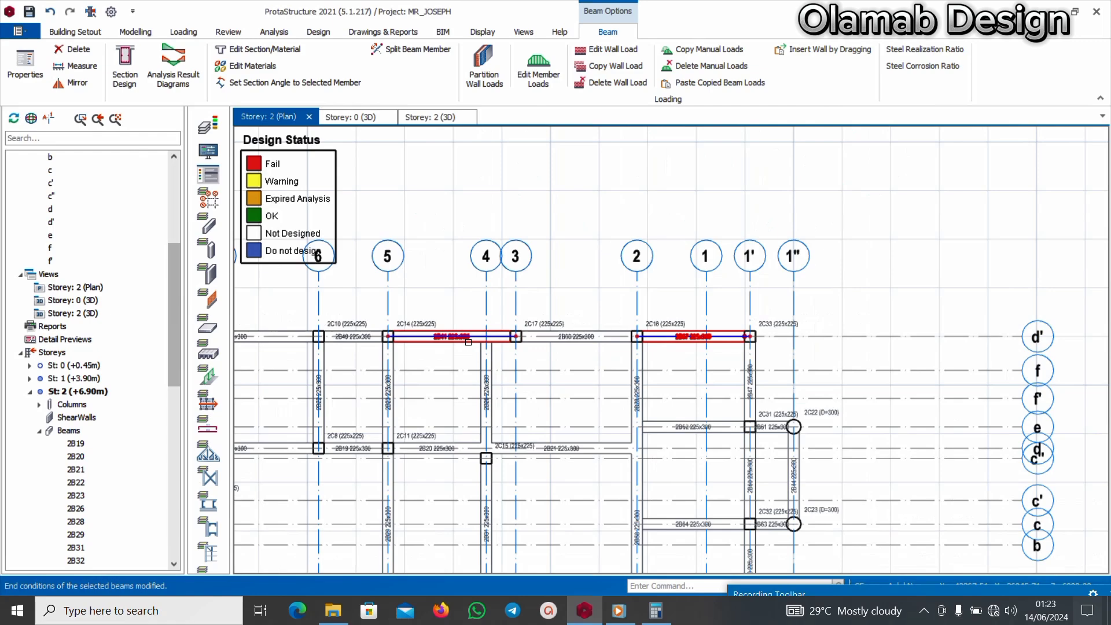
- Hinge the right (j) end of beam 2B56 where it meets beam 2B59
{"action": "scroll", "coordinate": [469, 342], "scroll_direction": "down", "scroll_amount": 3}
{"action": "left_click", "coordinate": [502, 388]}
{"action": "scroll", "coordinate": [502, 387], "scroll_direction": "up", "scroll_amount": 6}
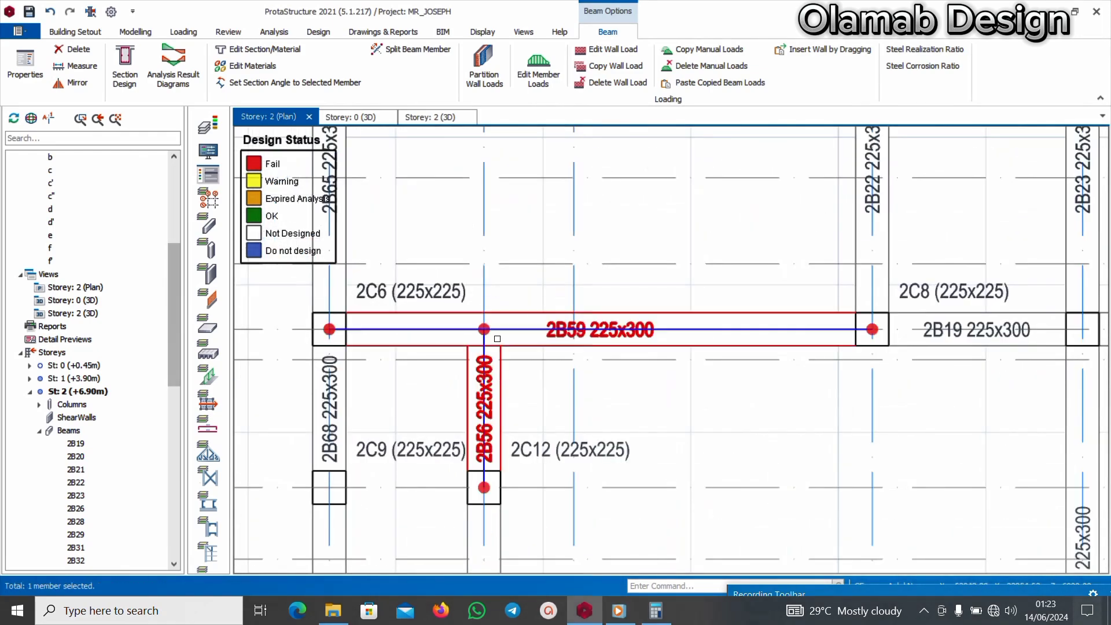
{"action": "scroll", "coordinate": [507, 380], "scroll_direction": "up", "scroll_amount": 3}
{"action": "right_click", "coordinate": [514, 368]}
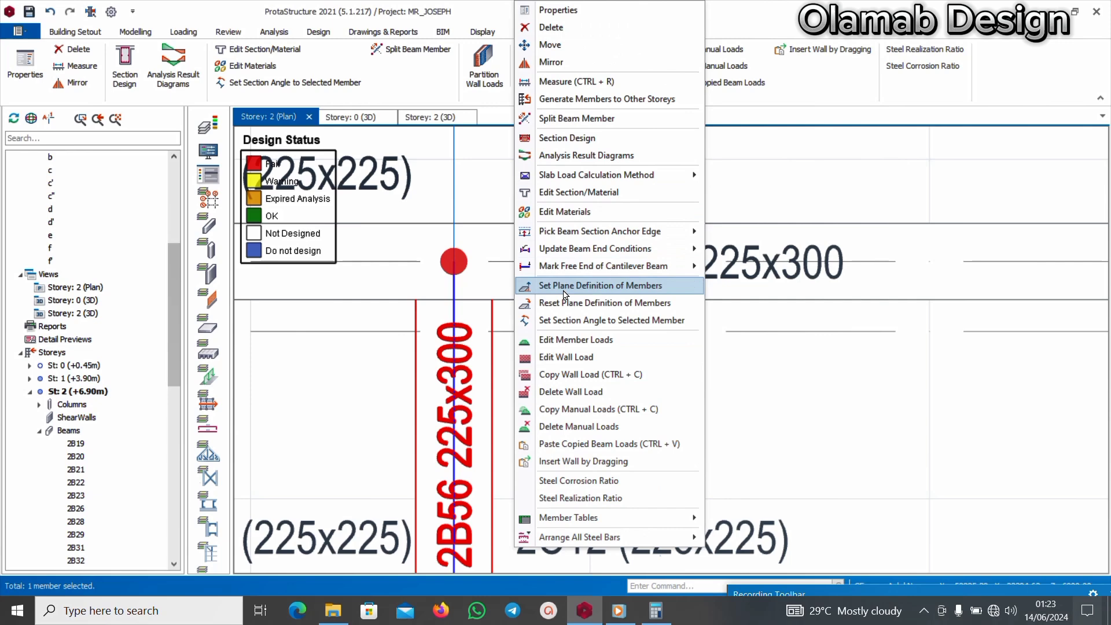
{"action": "mouse_move", "coordinate": [571, 254]}
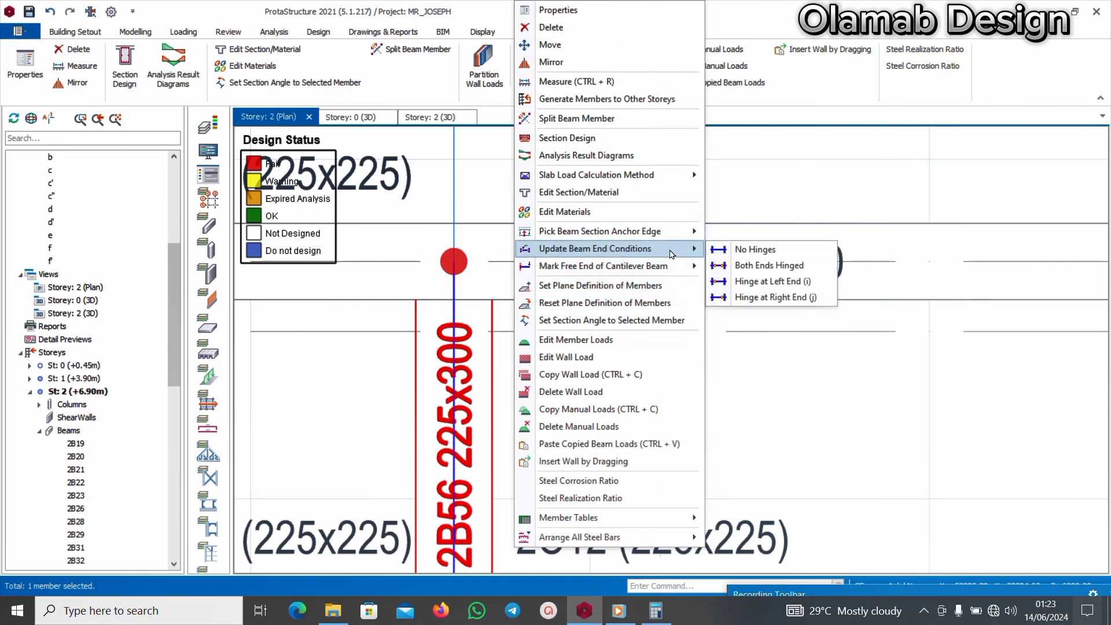
{"action": "left_click", "coordinate": [748, 298]}
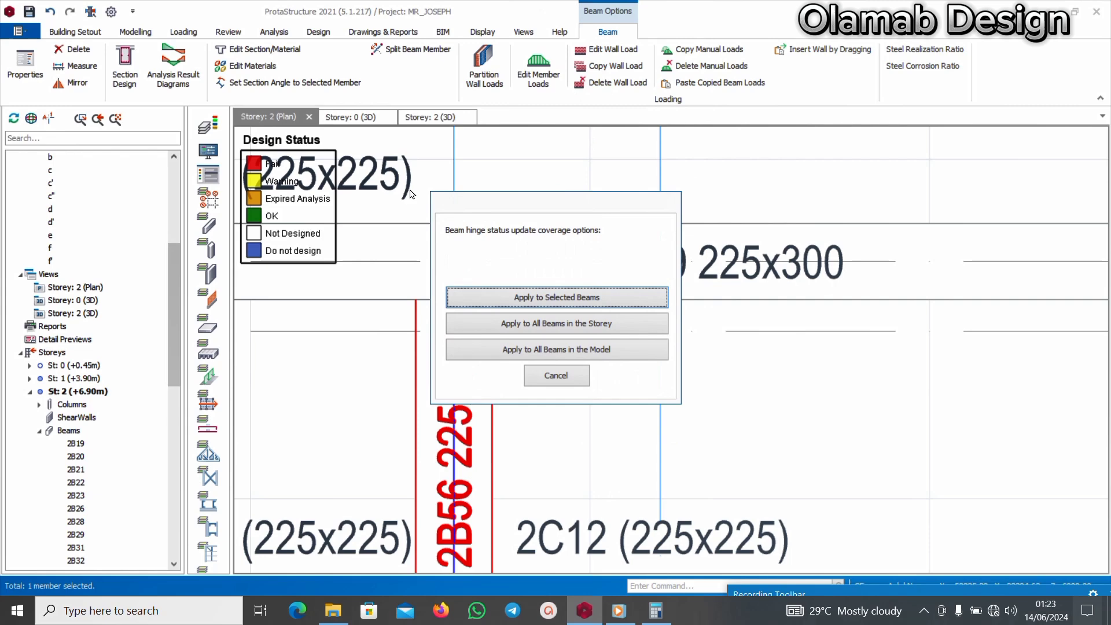
{"action": "left_click", "coordinate": [571, 298]}
{"action": "scroll", "coordinate": [562, 314], "scroll_direction": "down", "scroll_amount": 5}
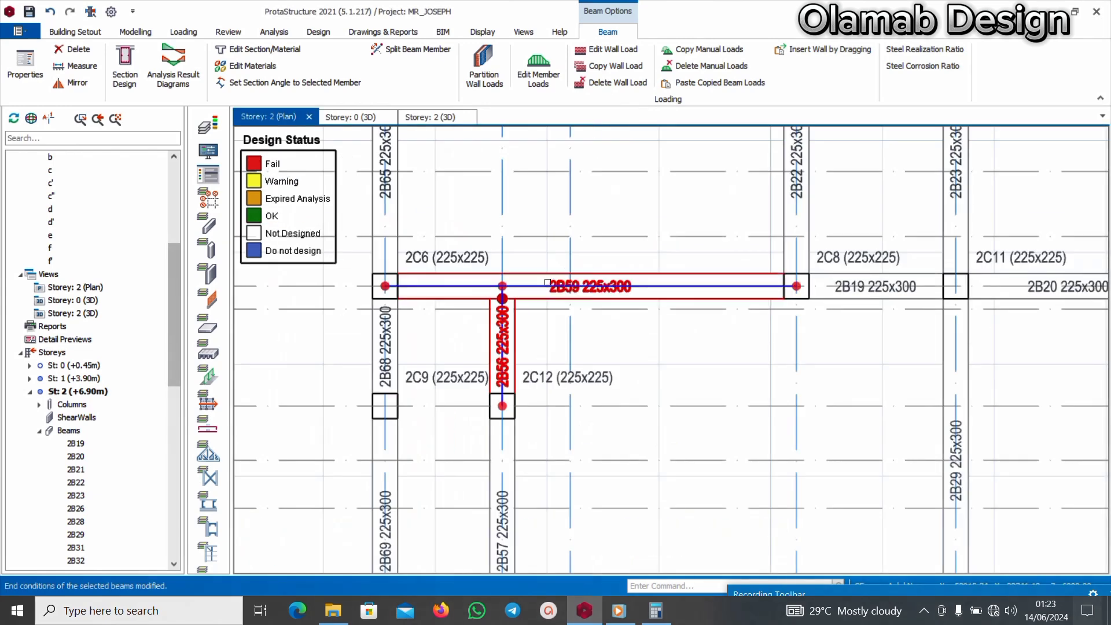
- Hinge the right (j) end of beam 2B65, applied to that beam only
{"action": "scroll", "coordinate": [552, 301], "scroll_direction": "down", "scroll_amount": 2}
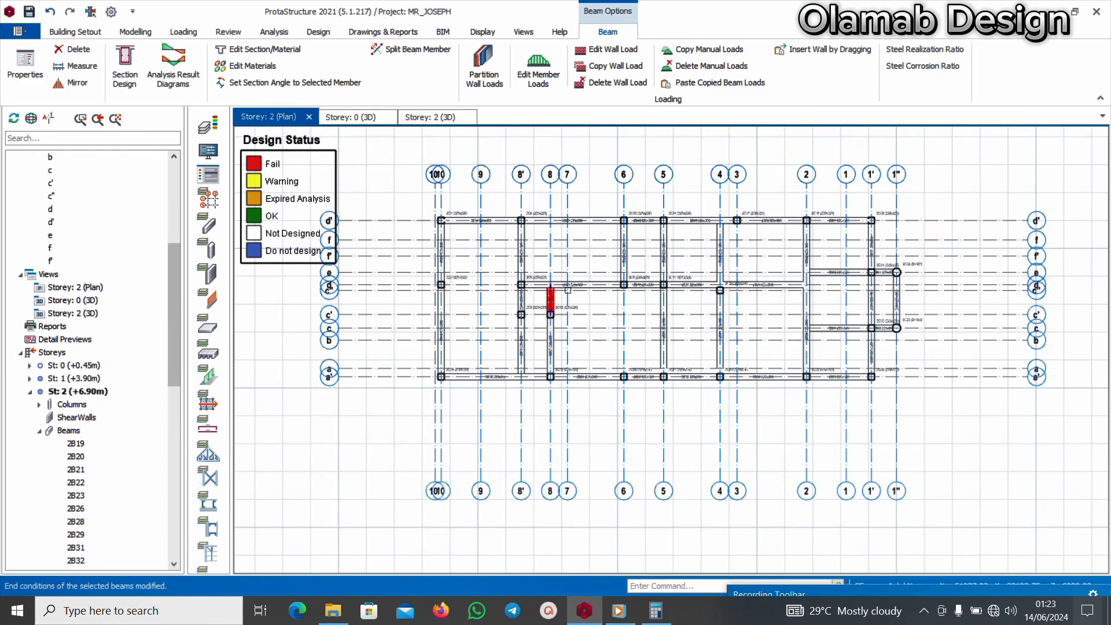
{"action": "scroll", "coordinate": [551, 275], "scroll_direction": "up", "scroll_amount": 6}
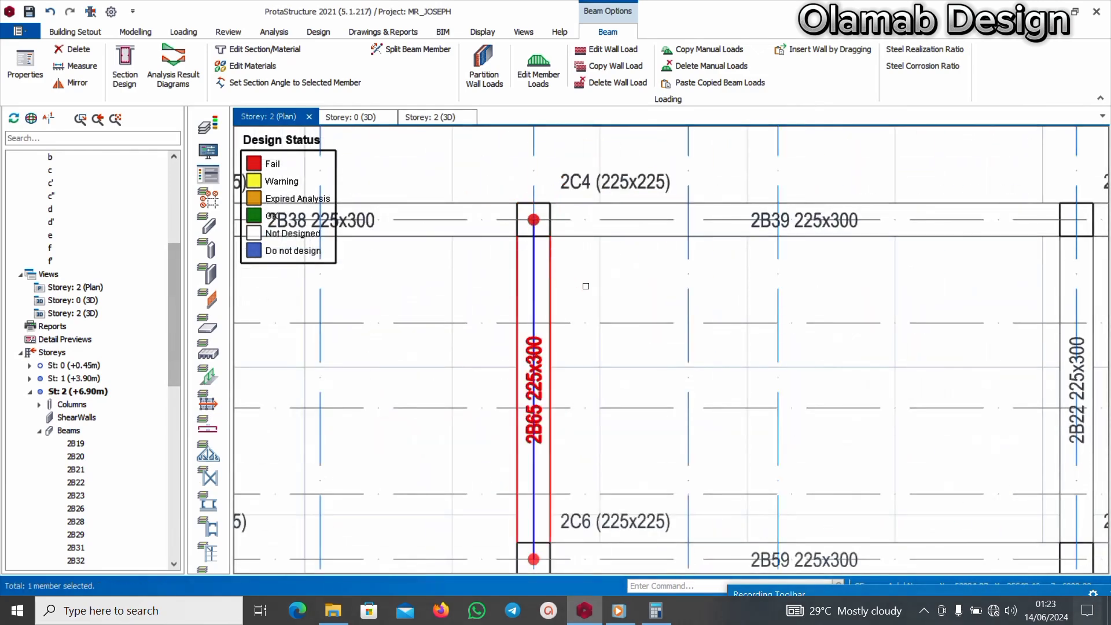
{"action": "right_click", "coordinate": [585, 286]}
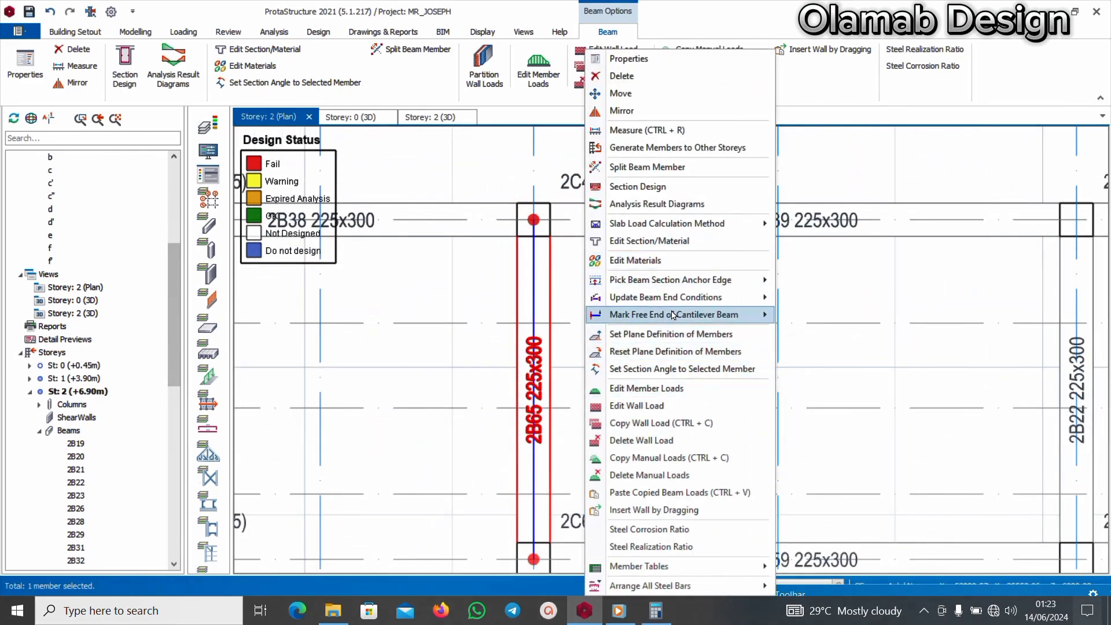
{"action": "mouse_move", "coordinate": [712, 298]}
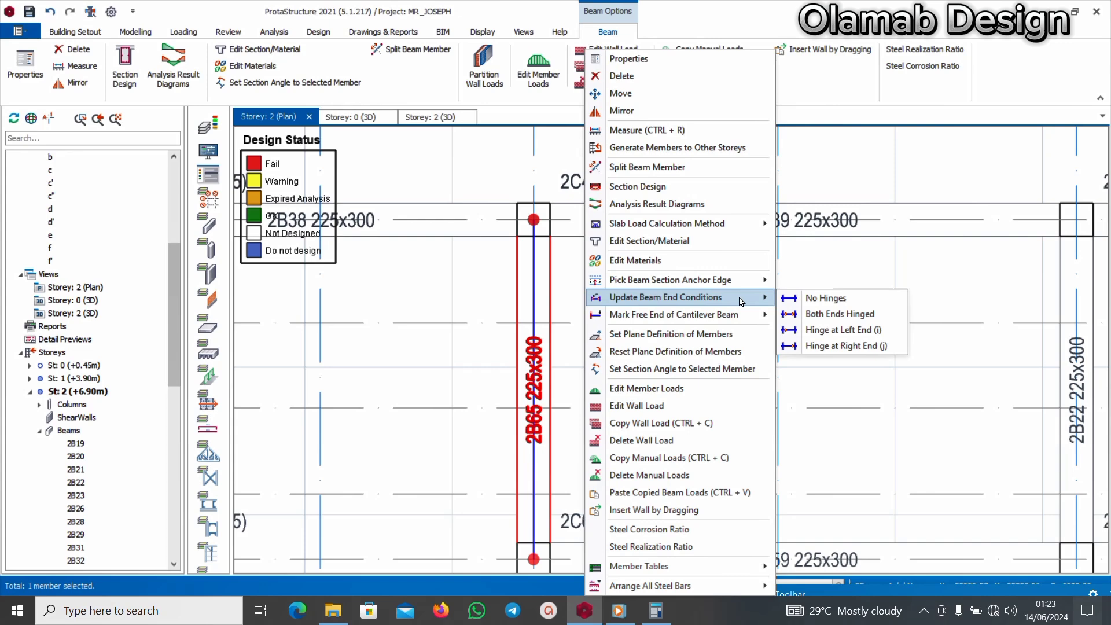
{"action": "left_click", "coordinate": [809, 346]}
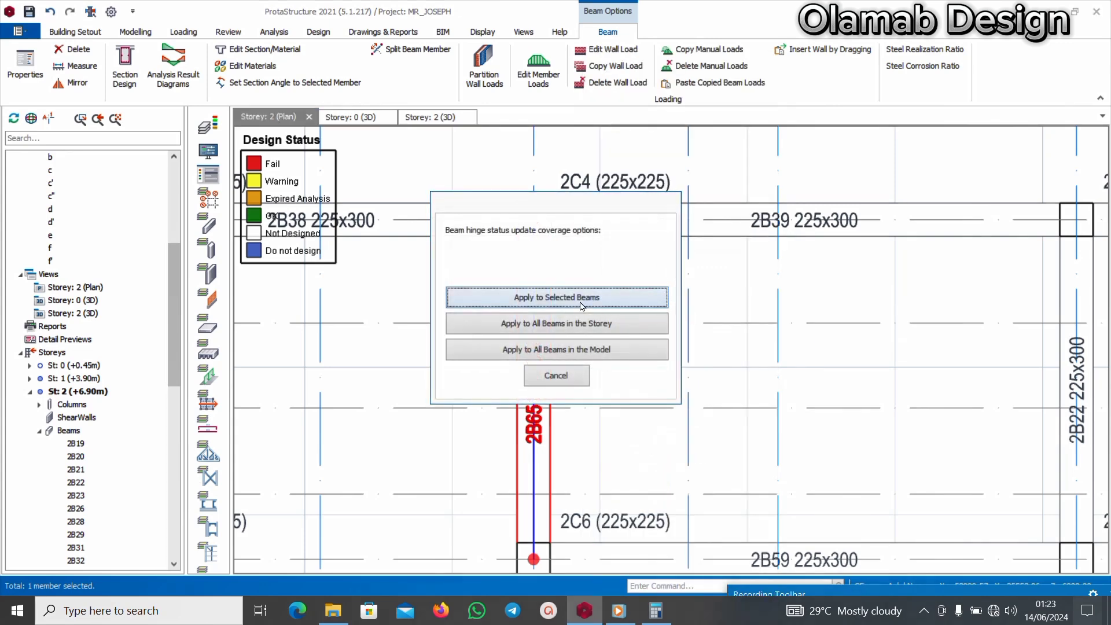
{"action": "left_click", "coordinate": [583, 305]}
{"action": "scroll", "coordinate": [531, 271], "scroll_direction": "down", "scroll_amount": 5}
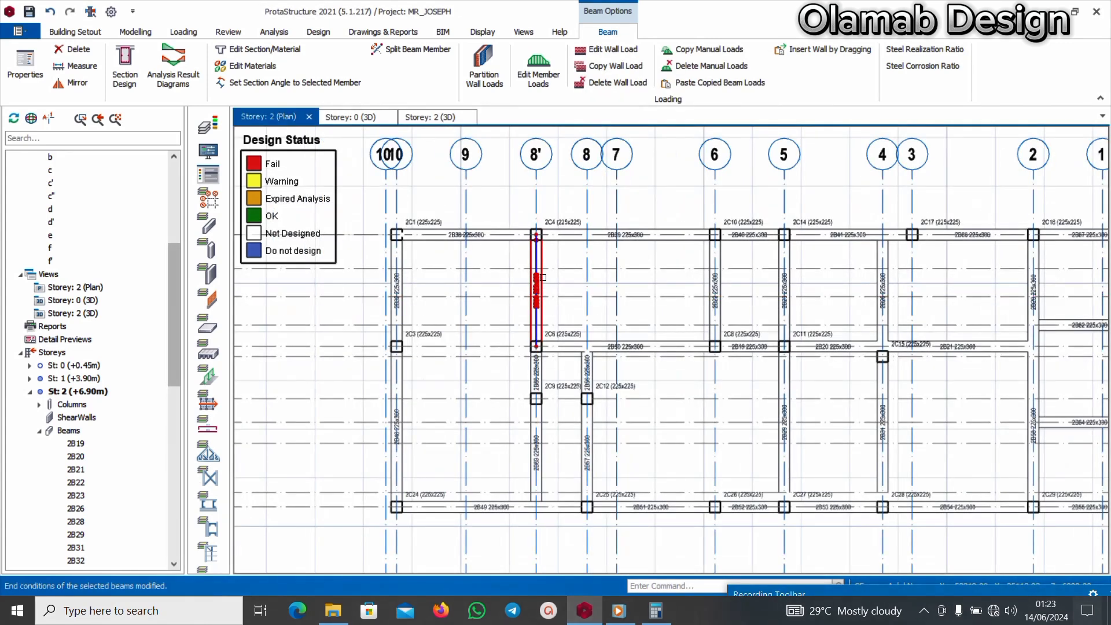
{"action": "scroll", "coordinate": [531, 421], "scroll_direction": "up", "scroll_amount": 3}
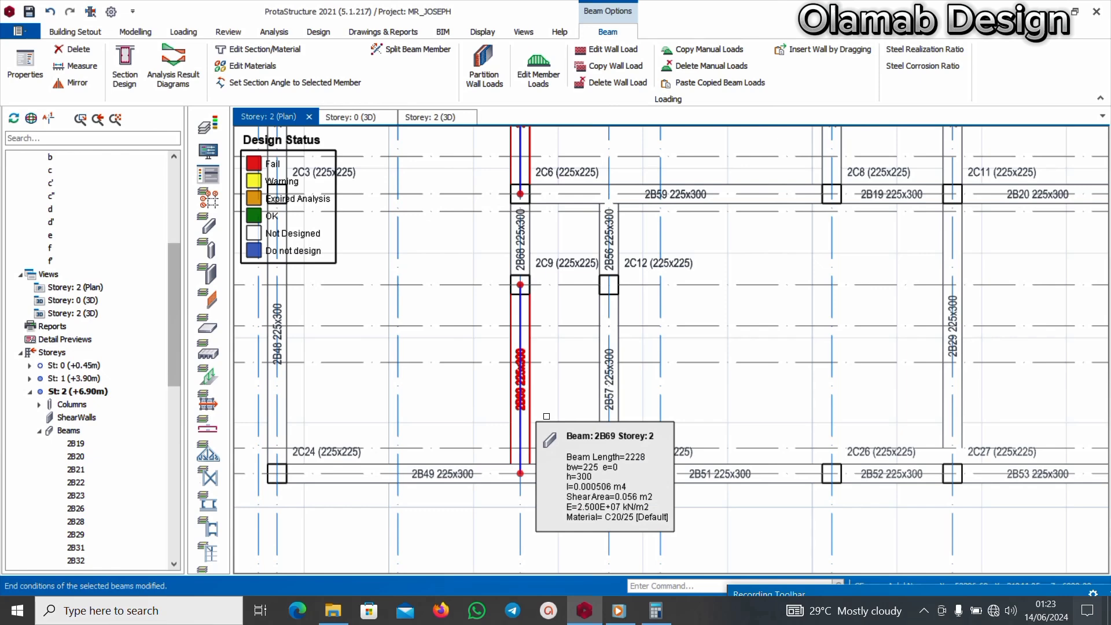
- Hinge the left (i) end of beam 2B69, applied to that beam only
{"action": "left_click", "coordinate": [533, 419]}
{"action": "right_click", "coordinate": [551, 418]}
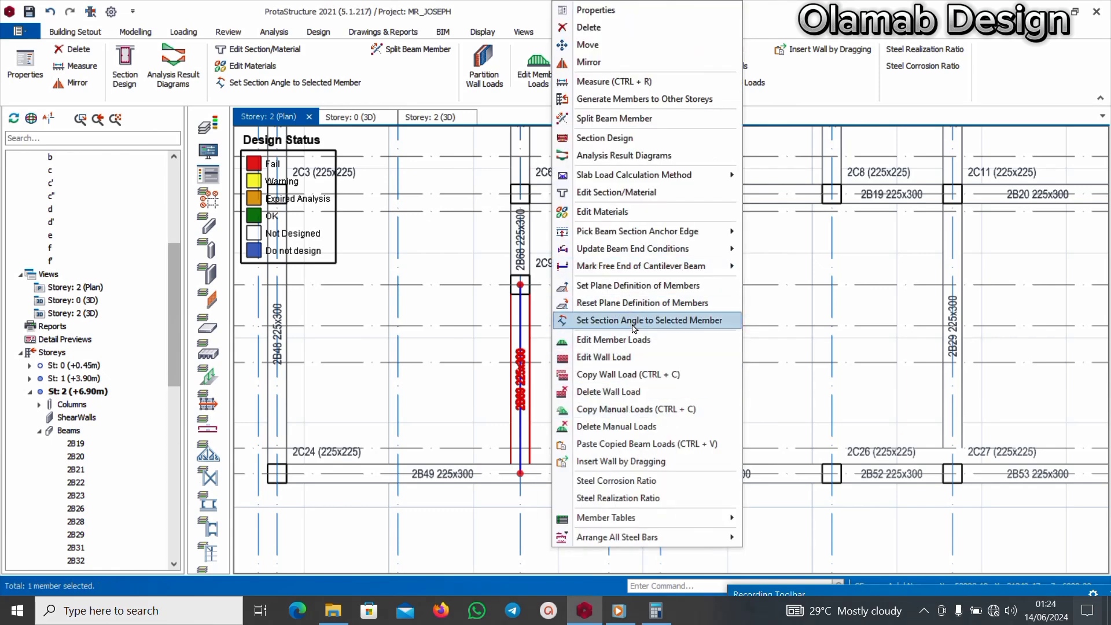
{"action": "mouse_move", "coordinate": [728, 254]}
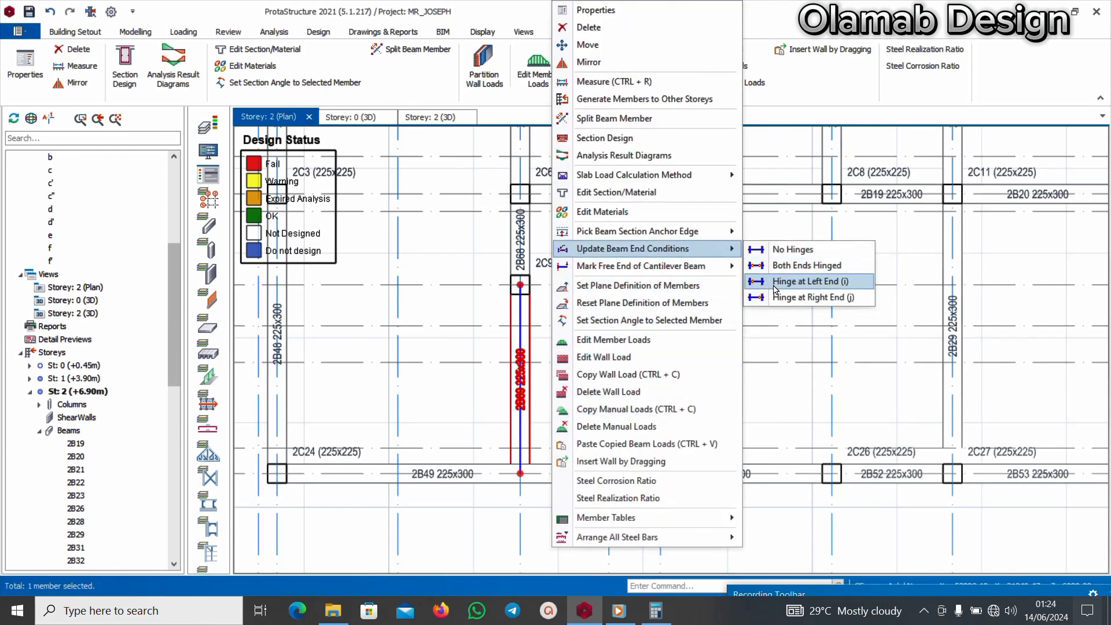
{"action": "left_click", "coordinate": [777, 282]}
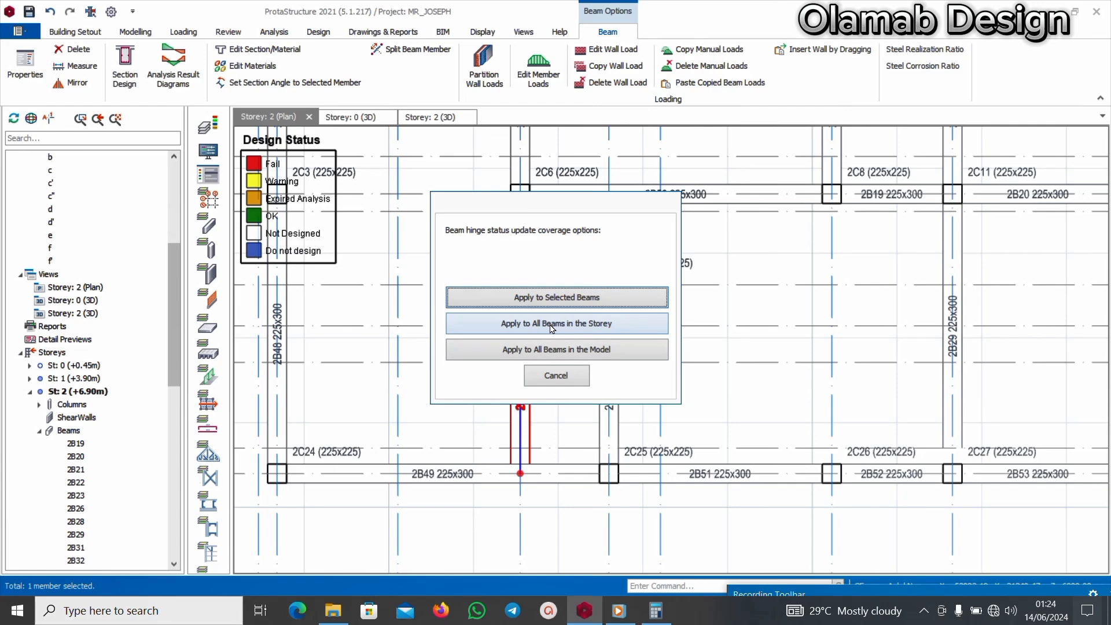
{"action": "left_click", "coordinate": [556, 296]}
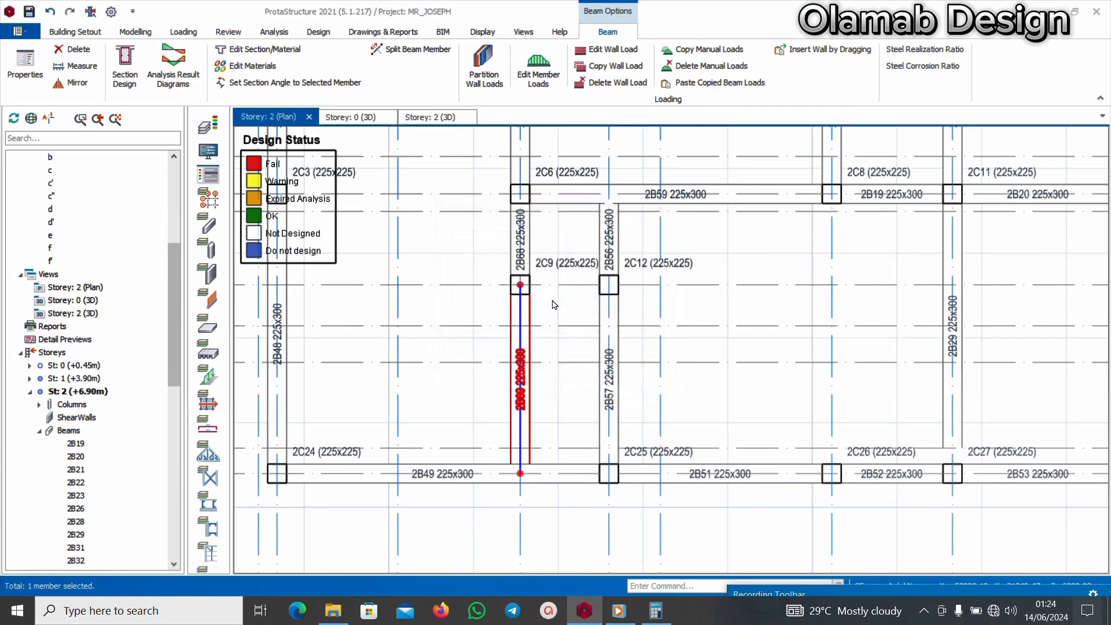
{"action": "scroll", "coordinate": [522, 477], "scroll_direction": "up", "scroll_amount": 5}
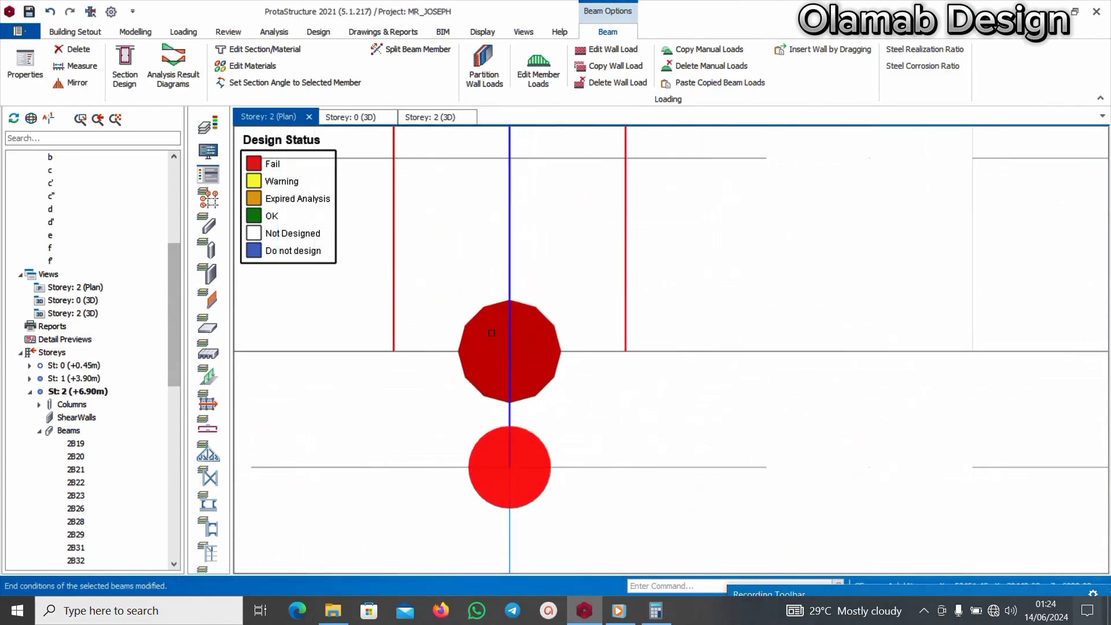
{"action": "scroll", "coordinate": [595, 378], "scroll_direction": "down", "scroll_amount": 10}
{"action": "scroll", "coordinate": [595, 378], "scroll_direction": "up", "scroll_amount": 5}
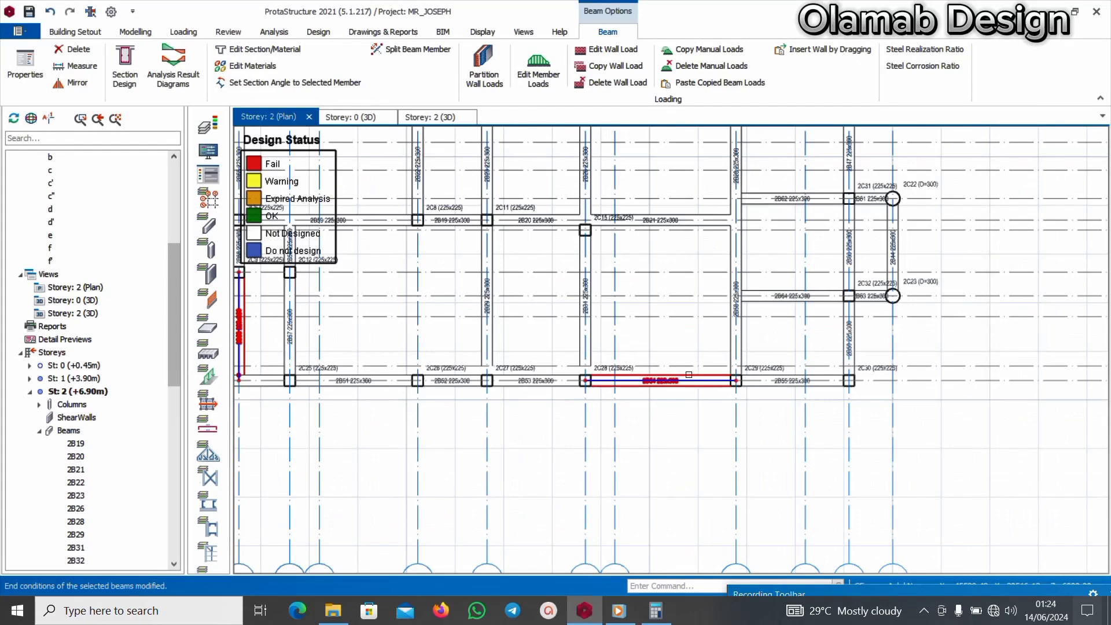
{"action": "scroll", "coordinate": [857, 323], "scroll_direction": "up", "scroll_amount": 2}
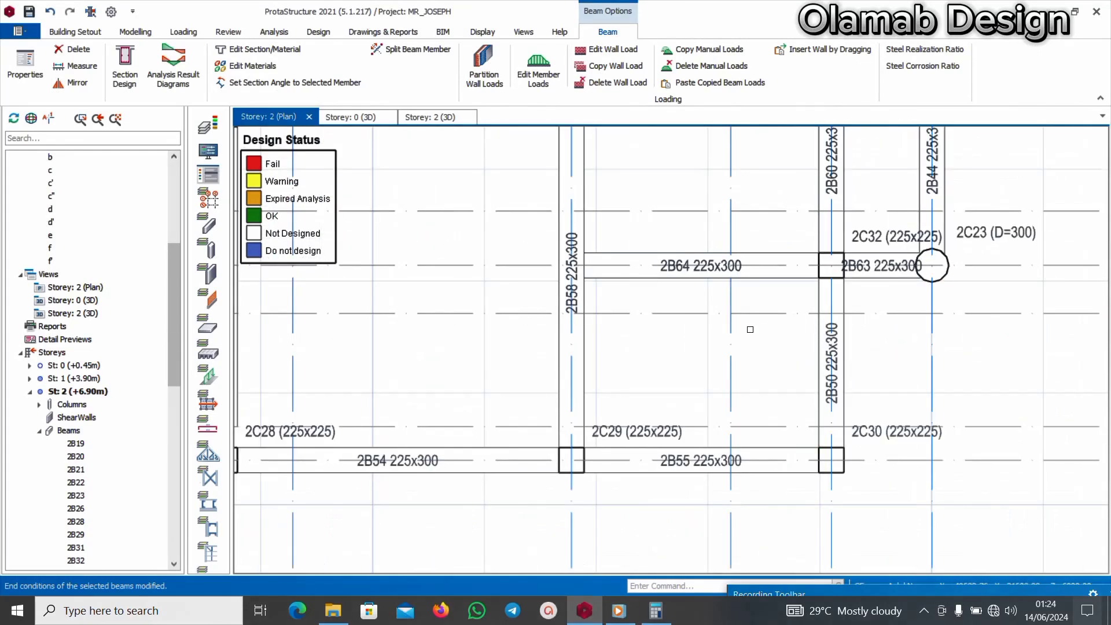
{"action": "scroll", "coordinate": [750, 329], "scroll_direction": "down", "scroll_amount": 3}
{"action": "scroll", "coordinate": [808, 298], "scroll_direction": "up", "scroll_amount": 4}
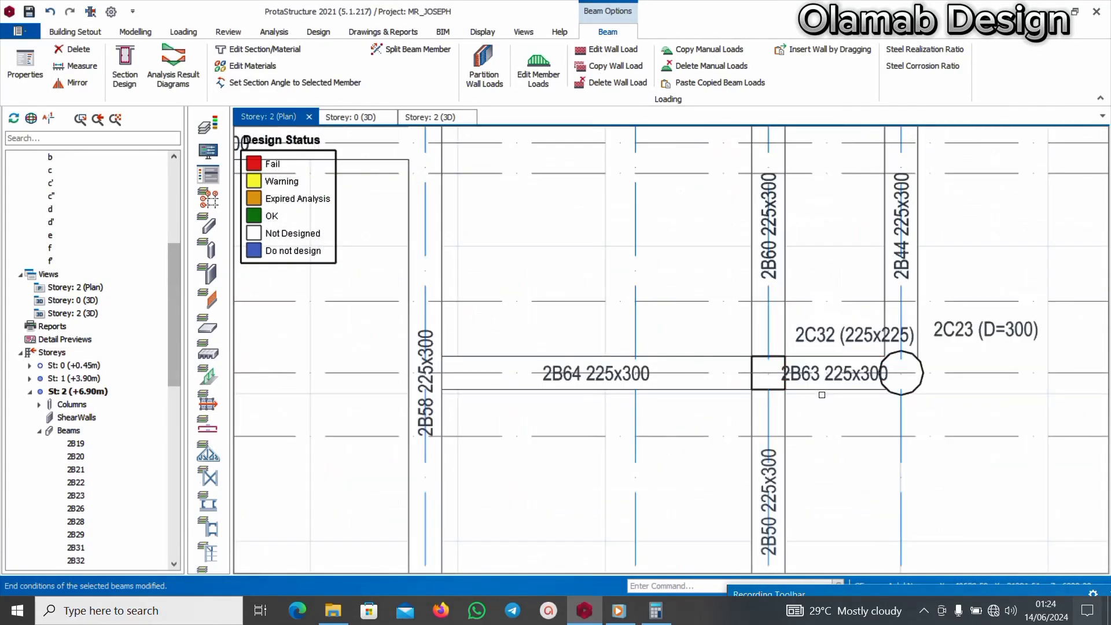
{"action": "scroll", "coordinate": [822, 389], "scroll_direction": "down", "scroll_amount": 4}
{"action": "key", "text": "Escape"}
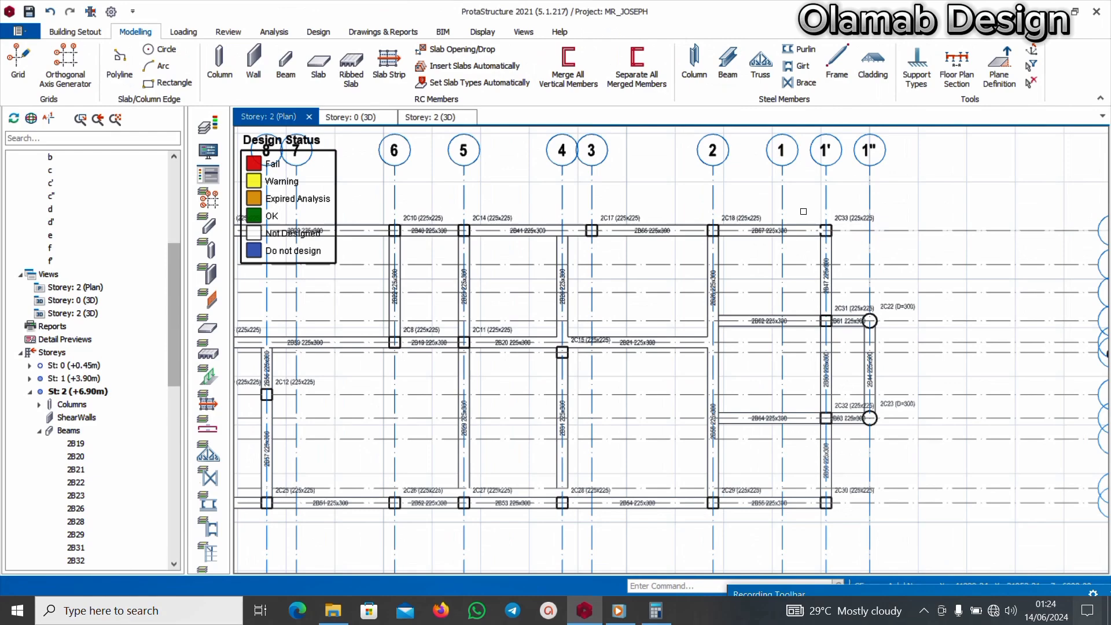
{"action": "scroll", "coordinate": [803, 211], "scroll_direction": "up", "scroll_amount": 2}
{"action": "left_click", "coordinate": [805, 245]}
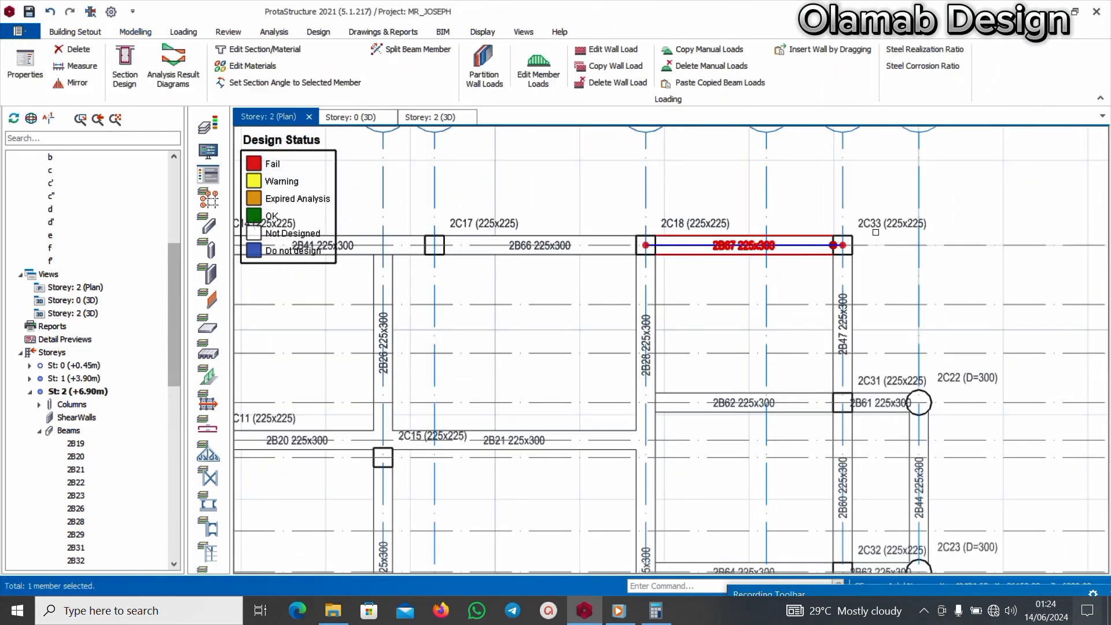
{"action": "scroll", "coordinate": [850, 240], "scroll_direction": "up", "scroll_amount": 4}
{"action": "scroll", "coordinate": [840, 245], "scroll_direction": "down", "scroll_amount": 4}
{"action": "scroll", "coordinate": [708, 417], "scroll_direction": "down", "scroll_amount": 3}
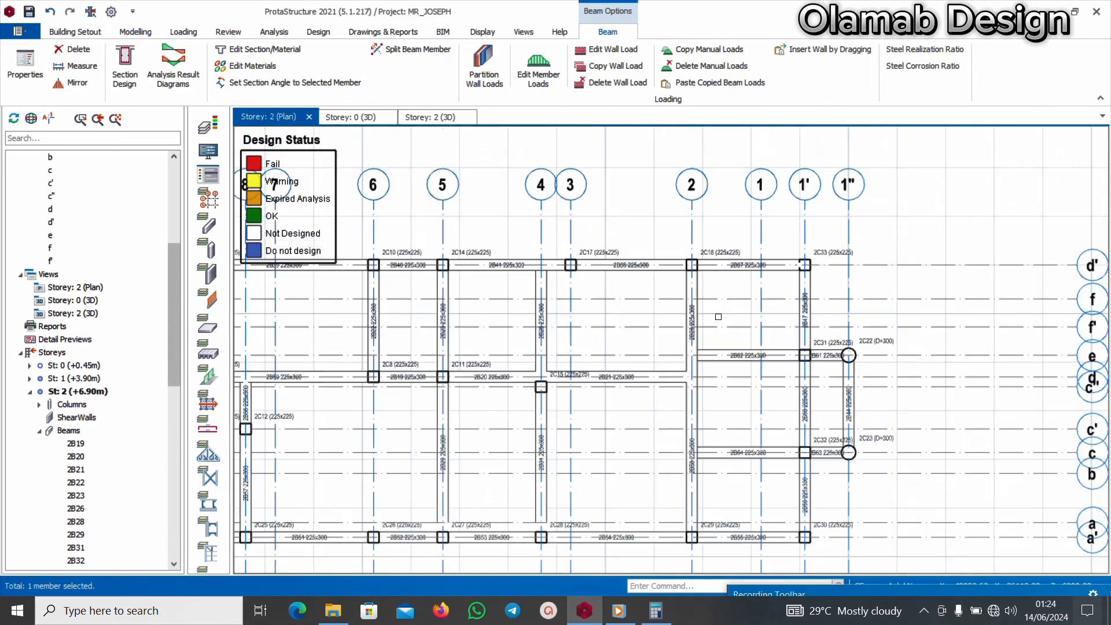
{"action": "key", "text": "Escape"}
{"action": "scroll", "coordinate": [394, 404], "scroll_direction": "up", "scroll_amount": 3}
{"action": "scroll", "coordinate": [394, 403], "scroll_direction": "up", "scroll_amount": 3}
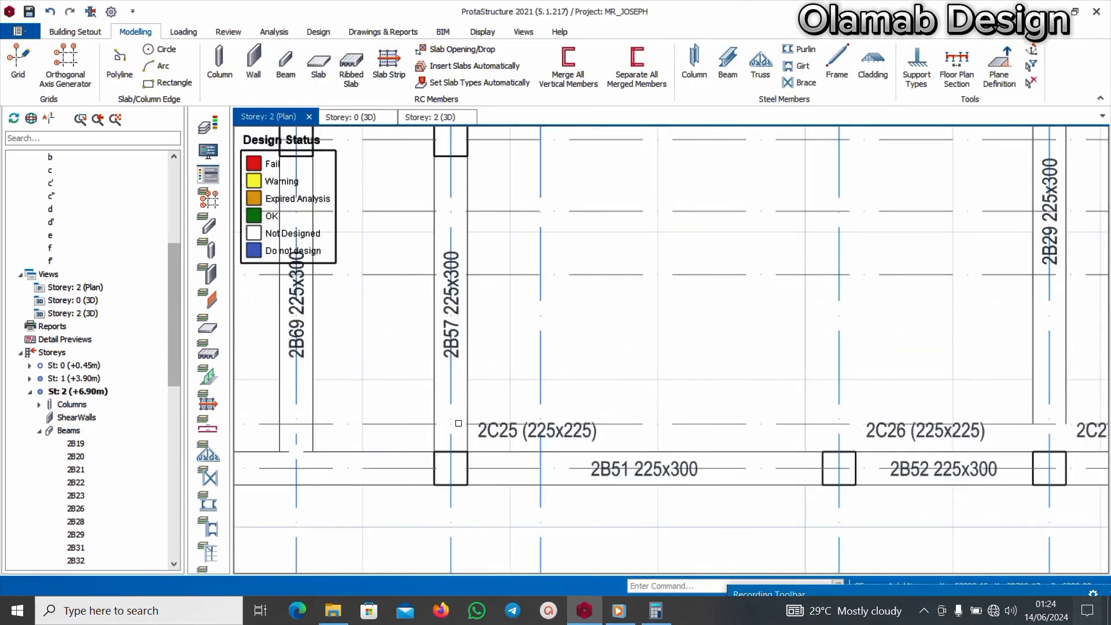